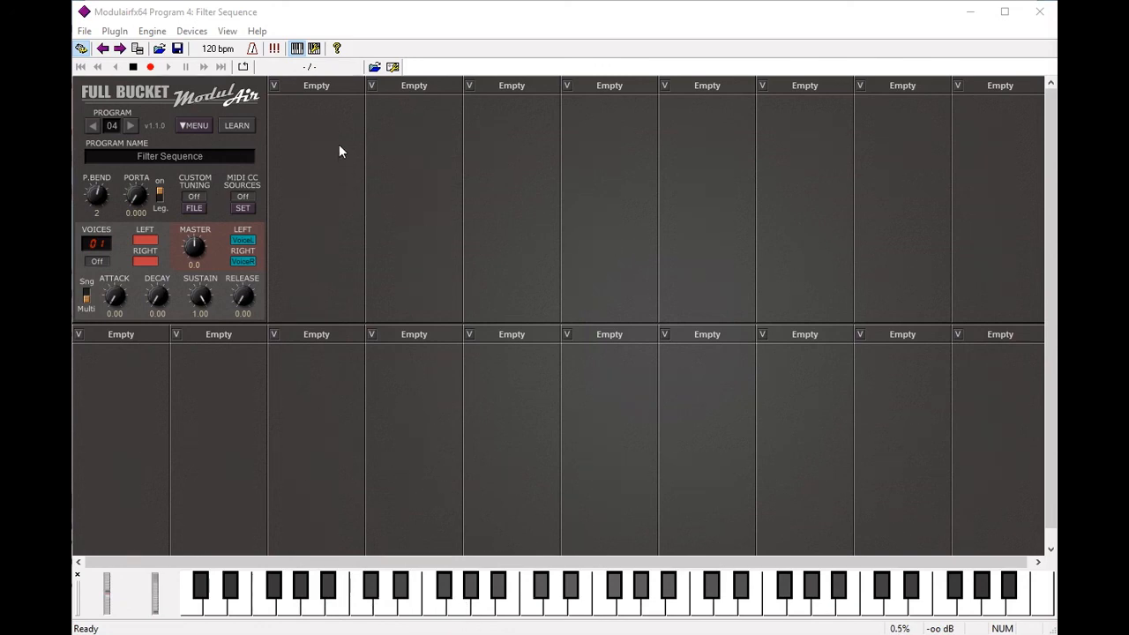
Step: Load an Oscillator, another Oscillator, and a Dual Oscillator into module slots one, two and three
{"action": "left_click", "coordinate": [333, 85]}
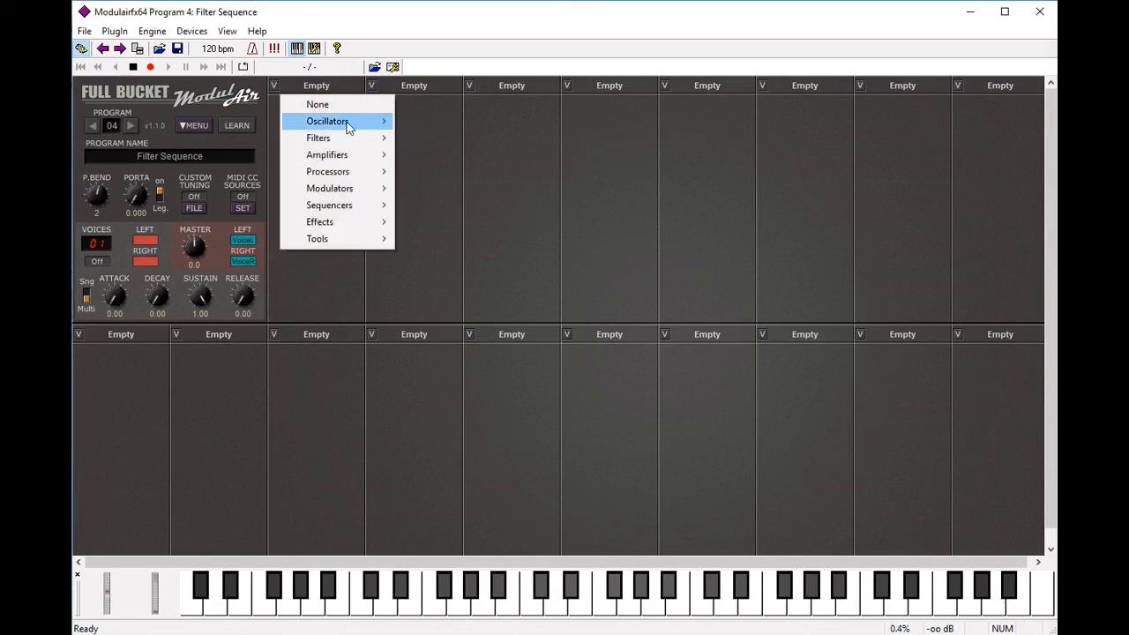
{"action": "mouse_move", "coordinate": [349, 127]}
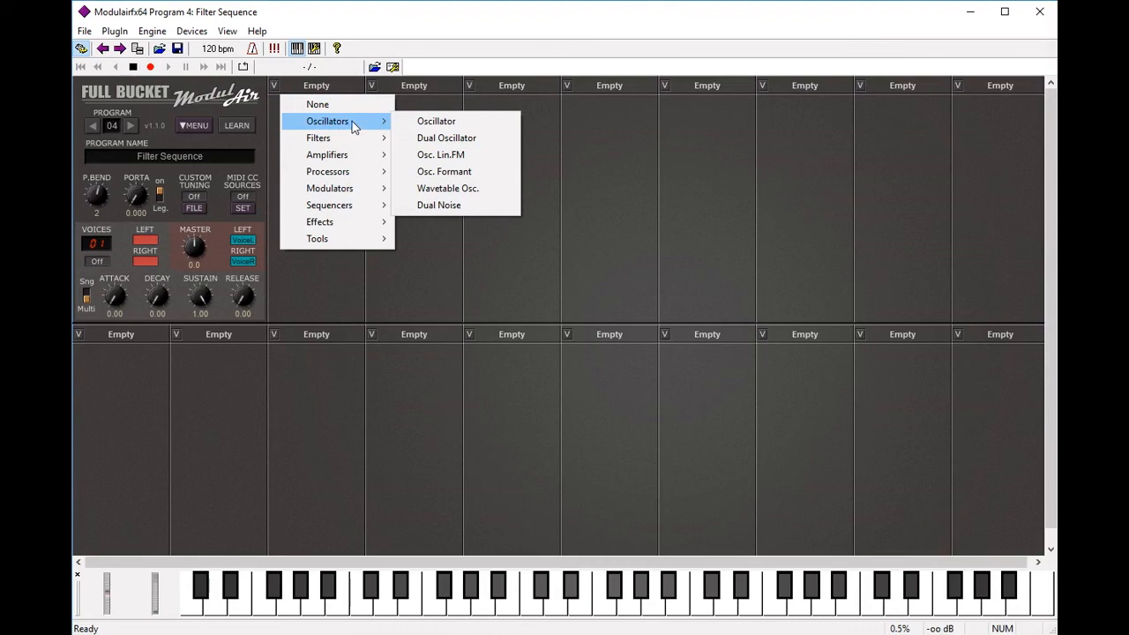
{"action": "left_click", "coordinate": [436, 121]}
{"action": "left_click", "coordinate": [416, 85]}
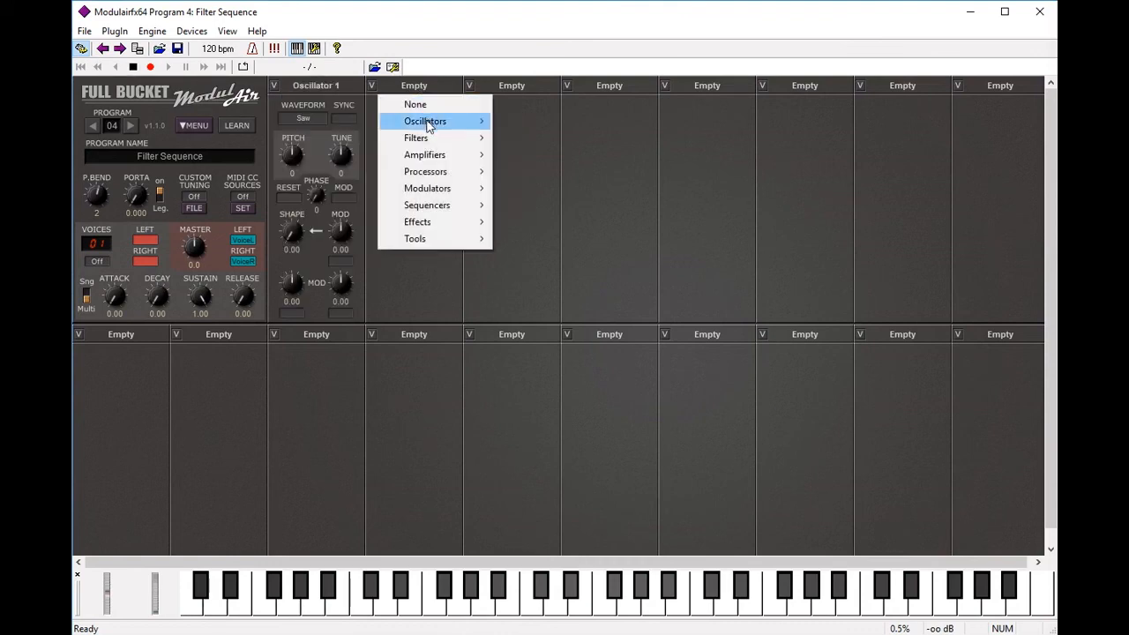
{"action": "mouse_move", "coordinate": [428, 121]}
{"action": "left_click", "coordinate": [509, 121]}
{"action": "left_click", "coordinate": [505, 88]}
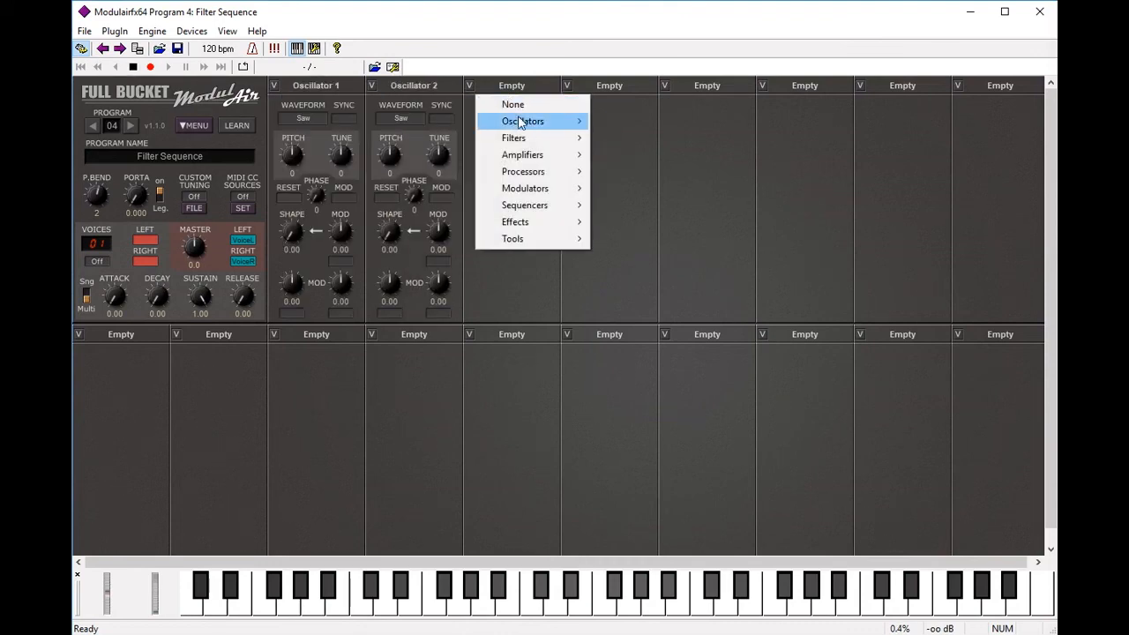
{"action": "mouse_move", "coordinate": [519, 120]}
{"action": "left_click", "coordinate": [643, 139]}
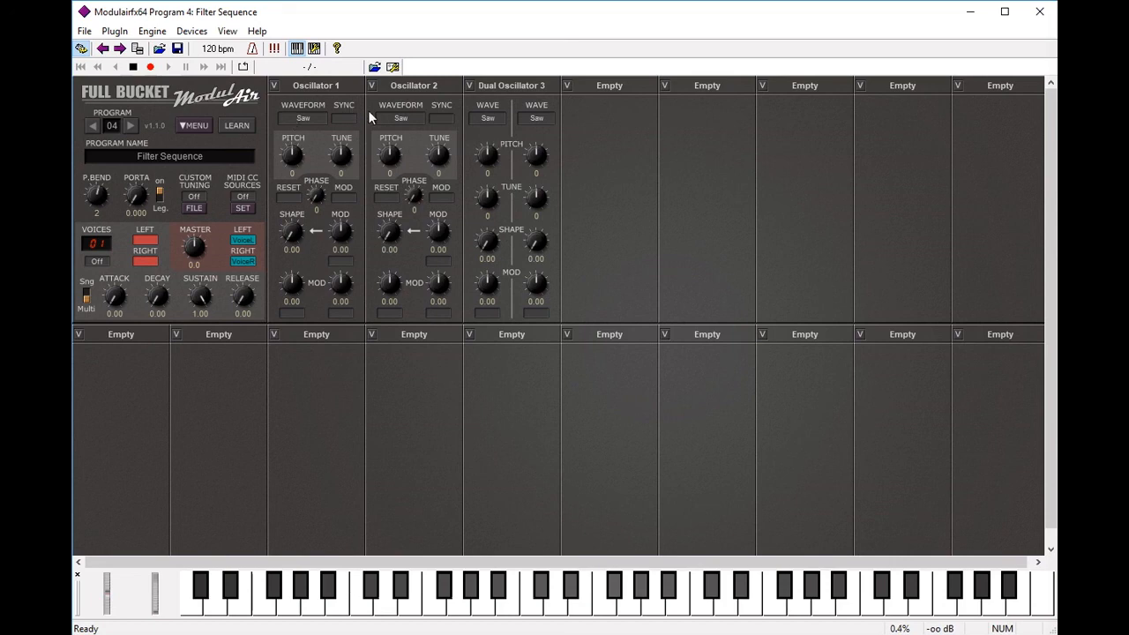
Step: Place an Amplifier module in both the fourth and fifth slots
{"action": "left_click", "coordinate": [616, 89]}
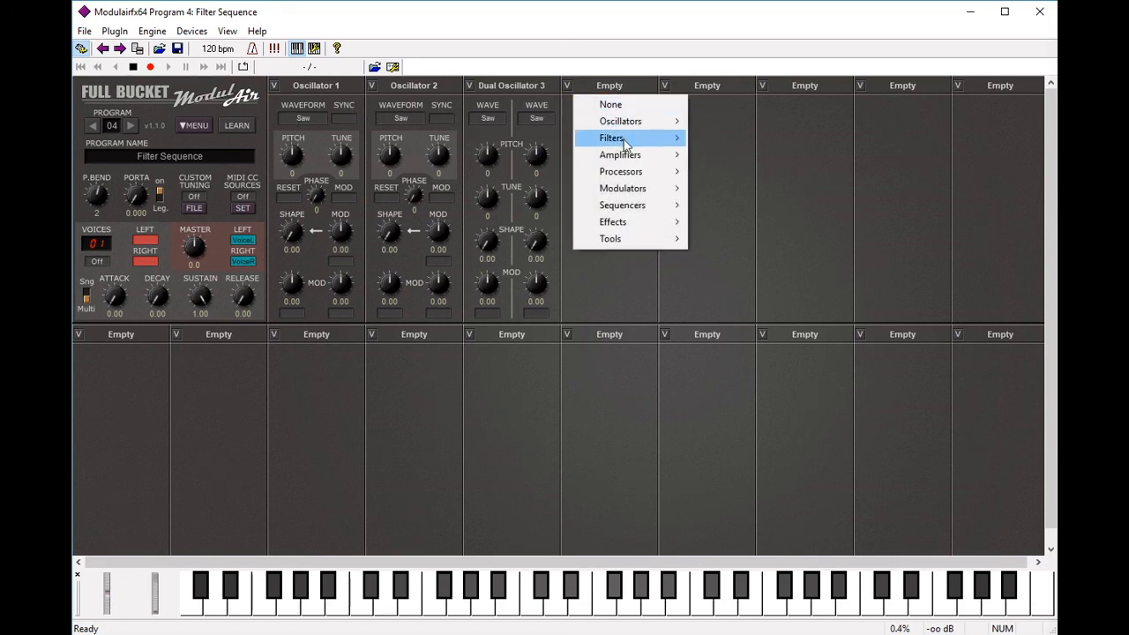
{"action": "mouse_move", "coordinate": [630, 154]}
{"action": "left_click", "coordinate": [728, 157]}
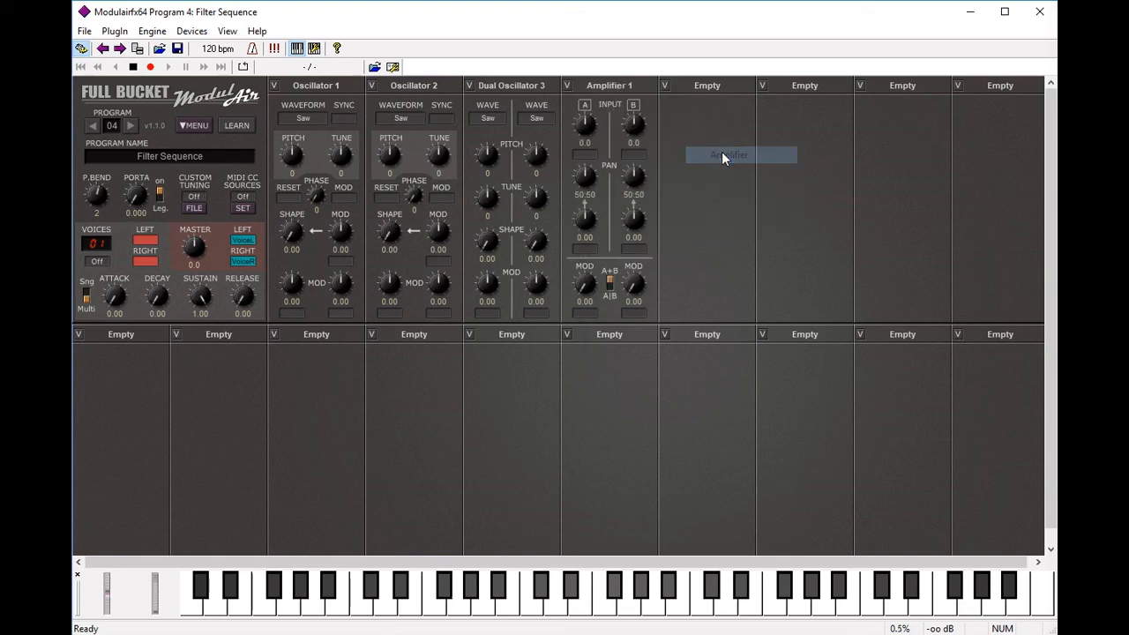
{"action": "left_click", "coordinate": [709, 89]}
{"action": "mouse_move", "coordinate": [726, 154]}
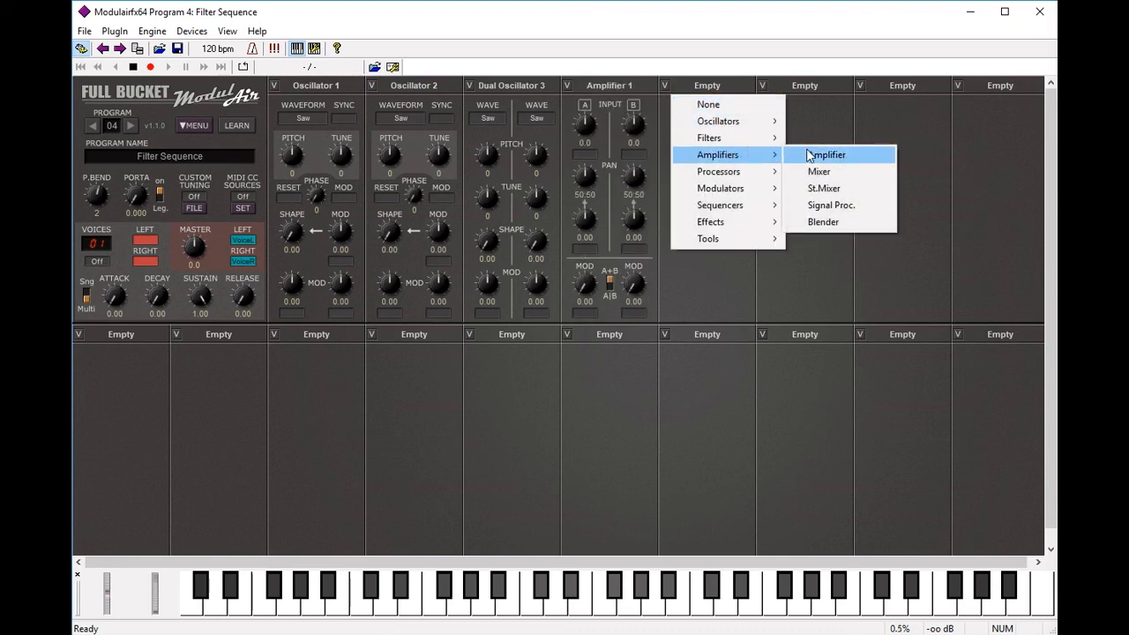
{"action": "left_click", "coordinate": [810, 155]}
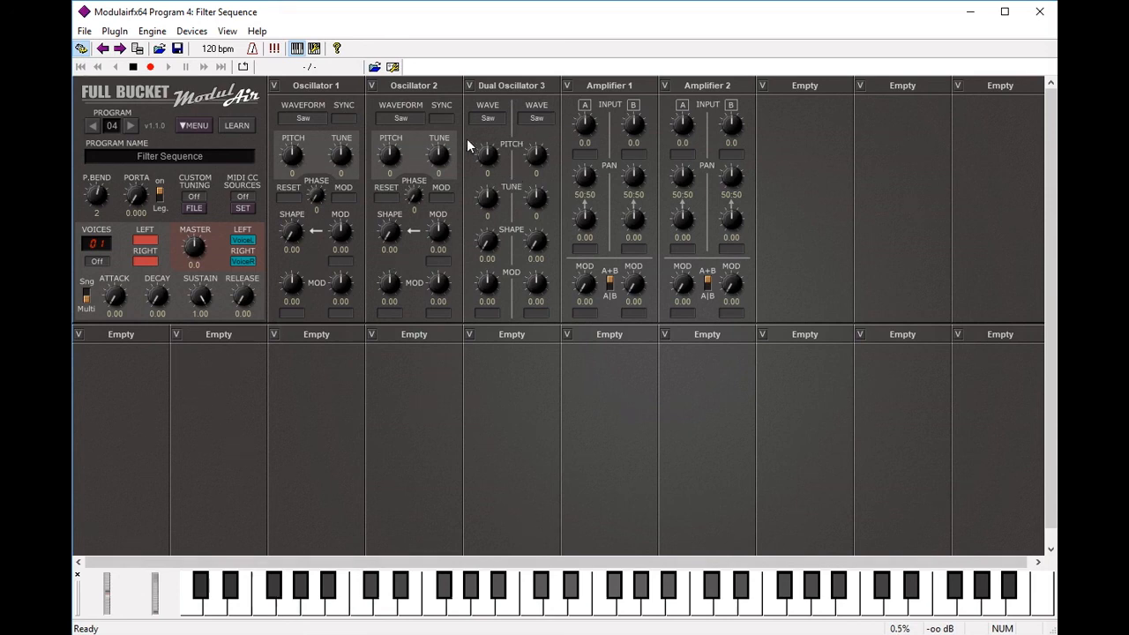
Step: Feed Oscillator 1 into Amplifier 1 input A and route Amplifier 1 Left/Right to master LEFT/RIGHT
{"action": "left_click", "coordinate": [583, 155]}
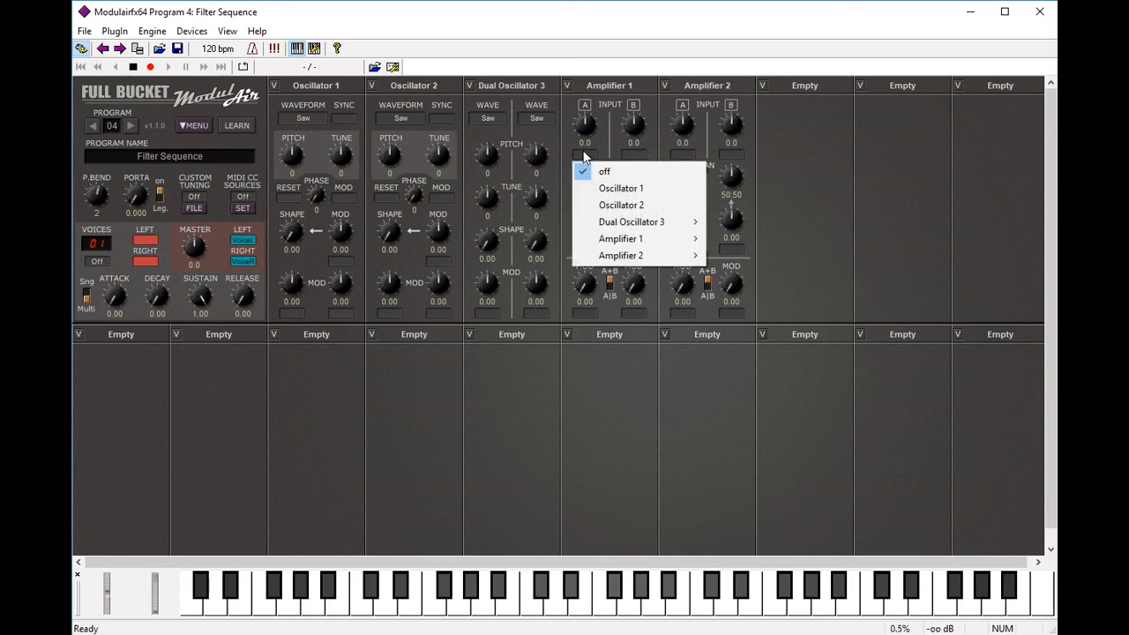
{"action": "left_click", "coordinate": [621, 189]}
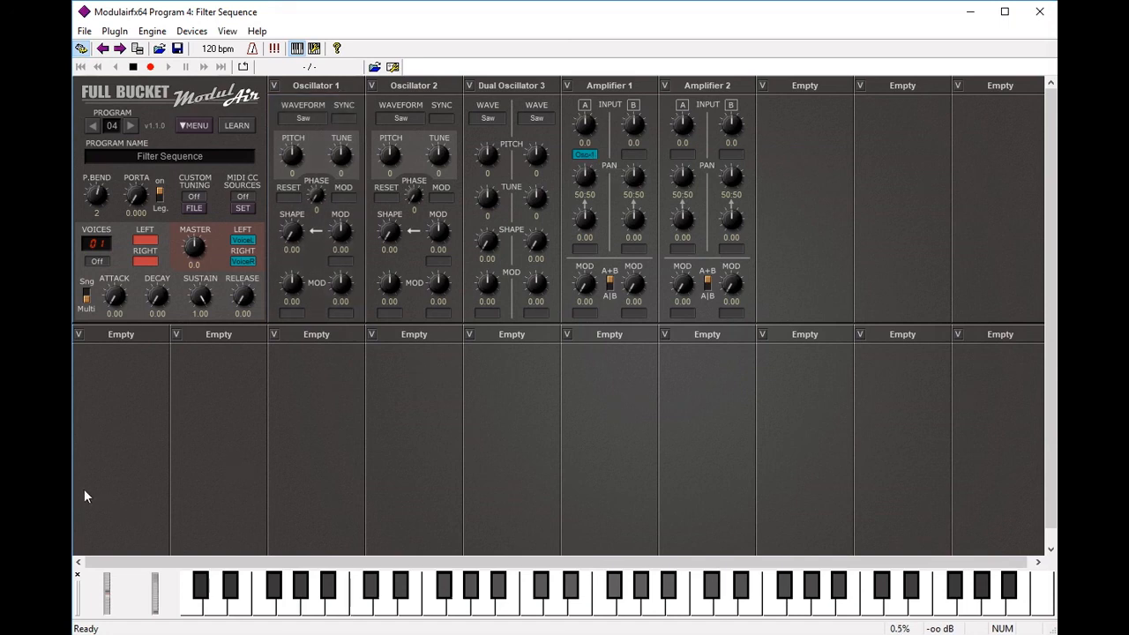
{"action": "left_click", "coordinate": [147, 243]}
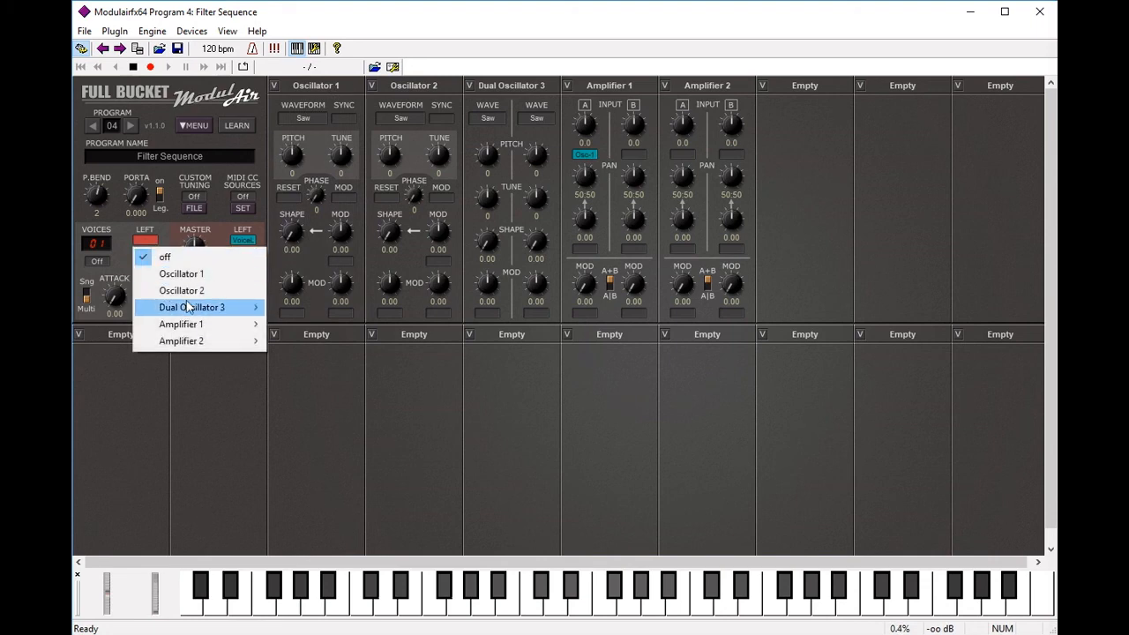
{"action": "mouse_move", "coordinate": [216, 326]}
{"action": "left_click", "coordinate": [300, 325]}
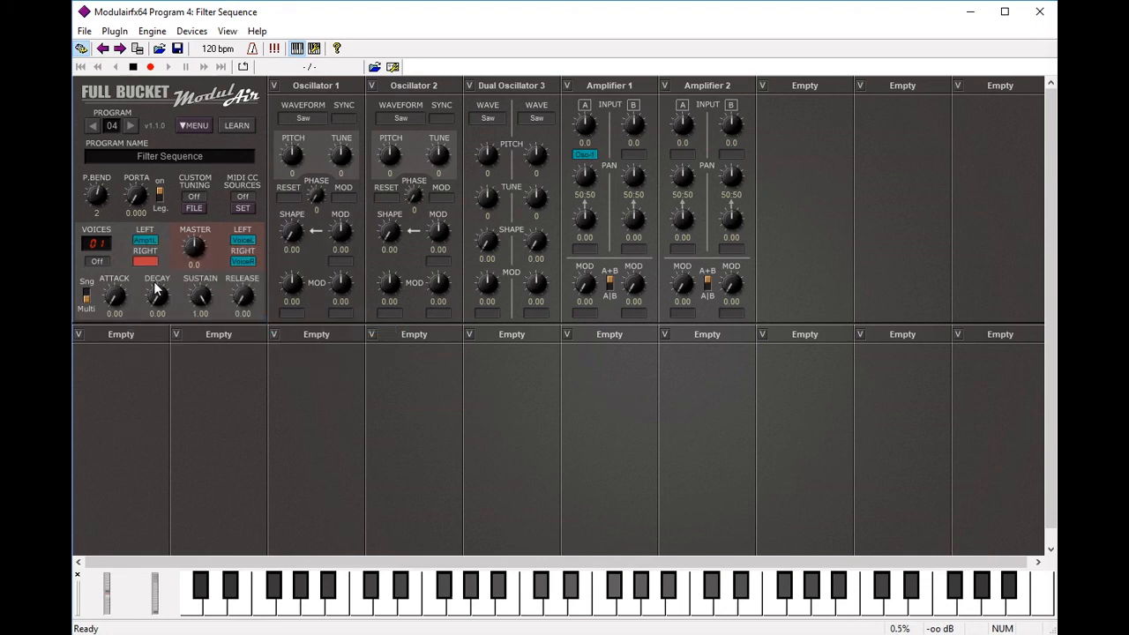
{"action": "left_click", "coordinate": [146, 261]}
{"action": "mouse_move", "coordinate": [190, 345]}
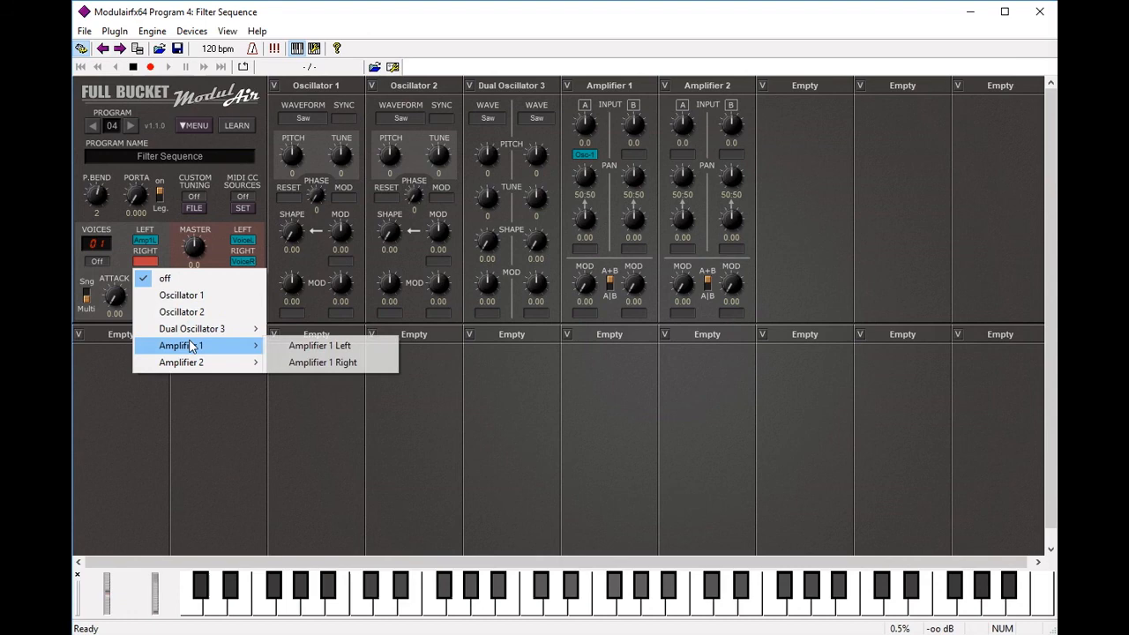
{"action": "left_click", "coordinate": [298, 364]}
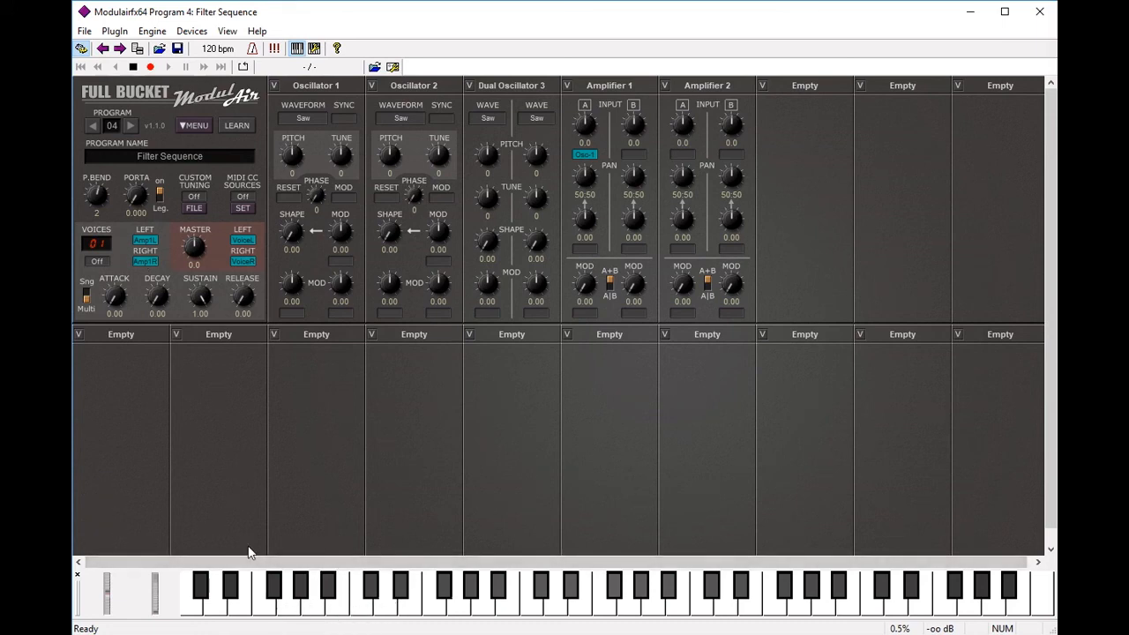
Step: Feed Oscillator 2 into Amplifier 1 input B, detune its TUNE to -7, and audition notes
{"action": "left_click", "coordinate": [263, 610]}
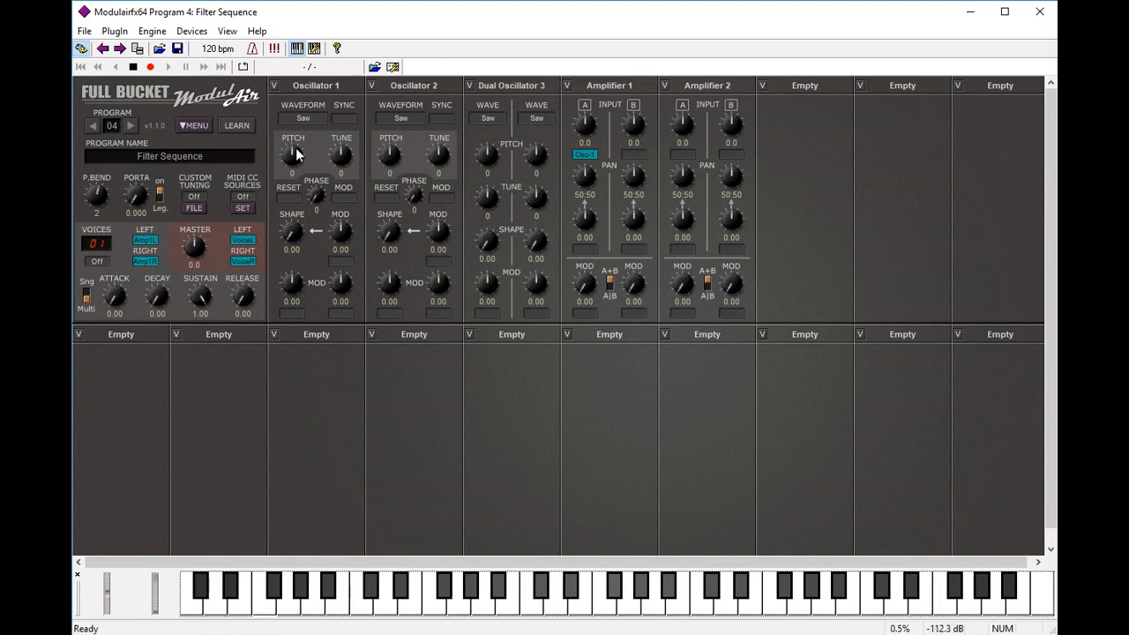
{"action": "left_click", "coordinate": [641, 159]}
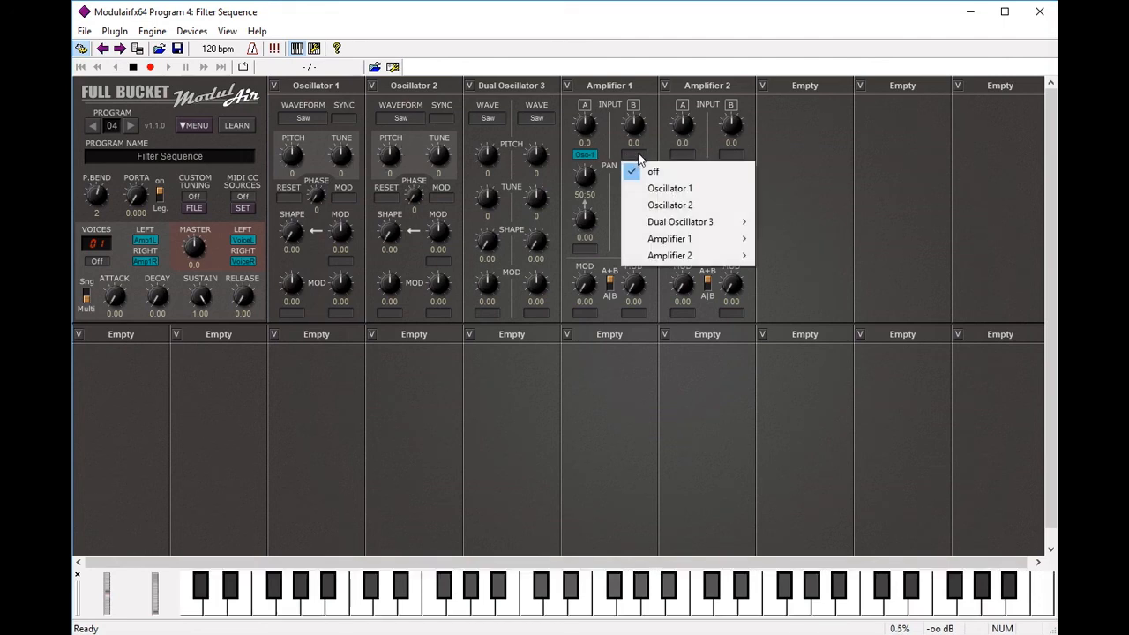
{"action": "left_click", "coordinate": [672, 205]}
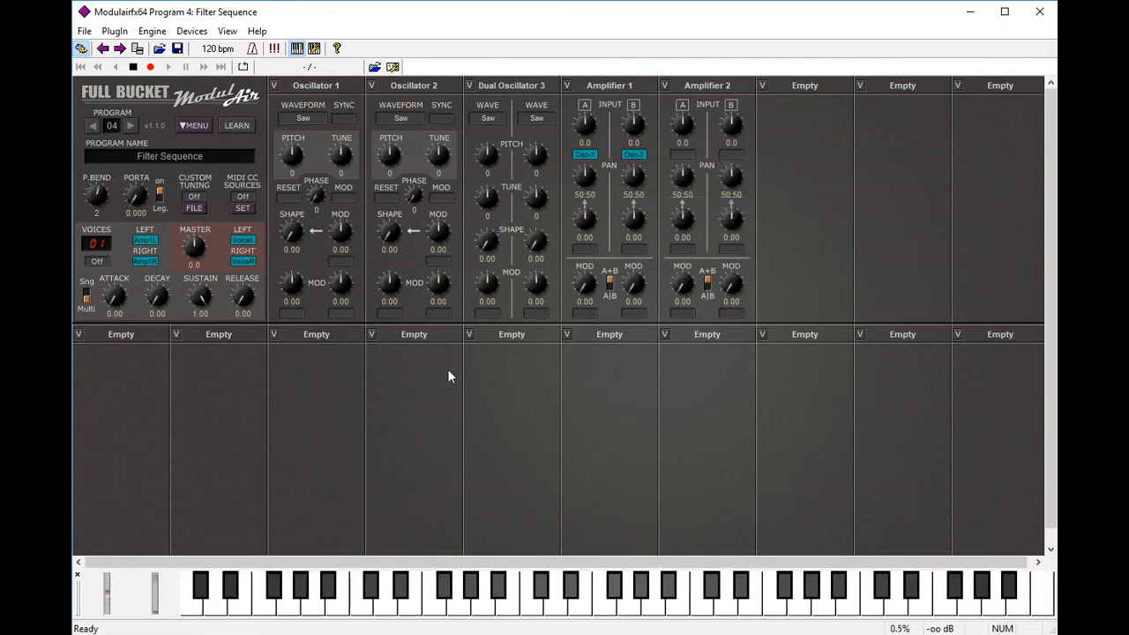
{"action": "left_click", "coordinate": [265, 615]}
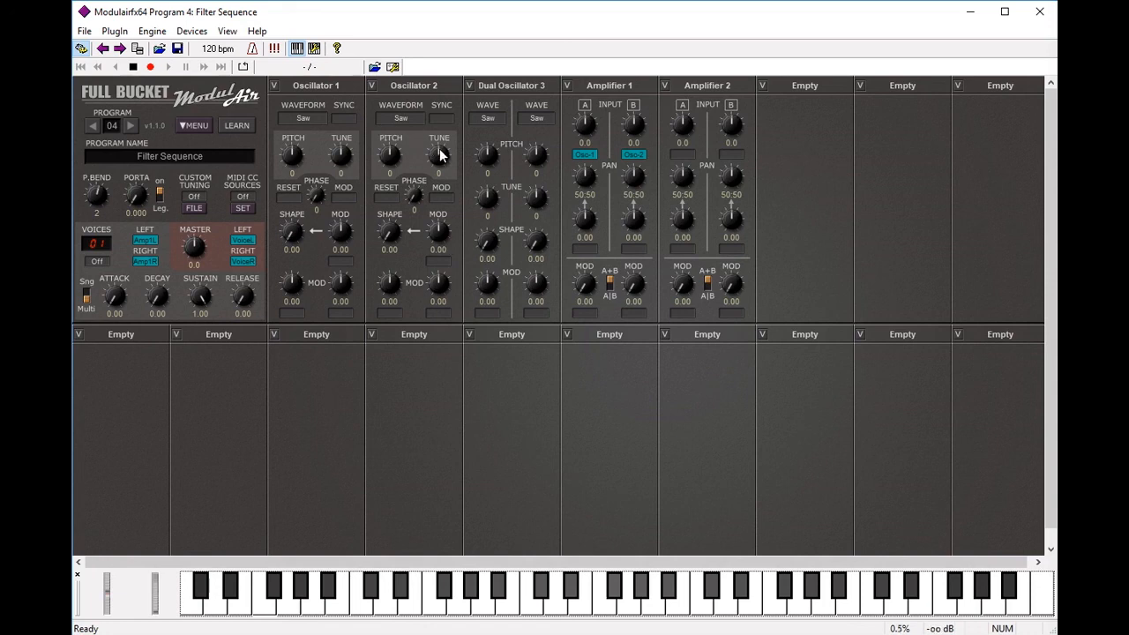
{"action": "scroll", "coordinate": [441, 155], "scroll_direction": "down", "scroll_amount": 1}
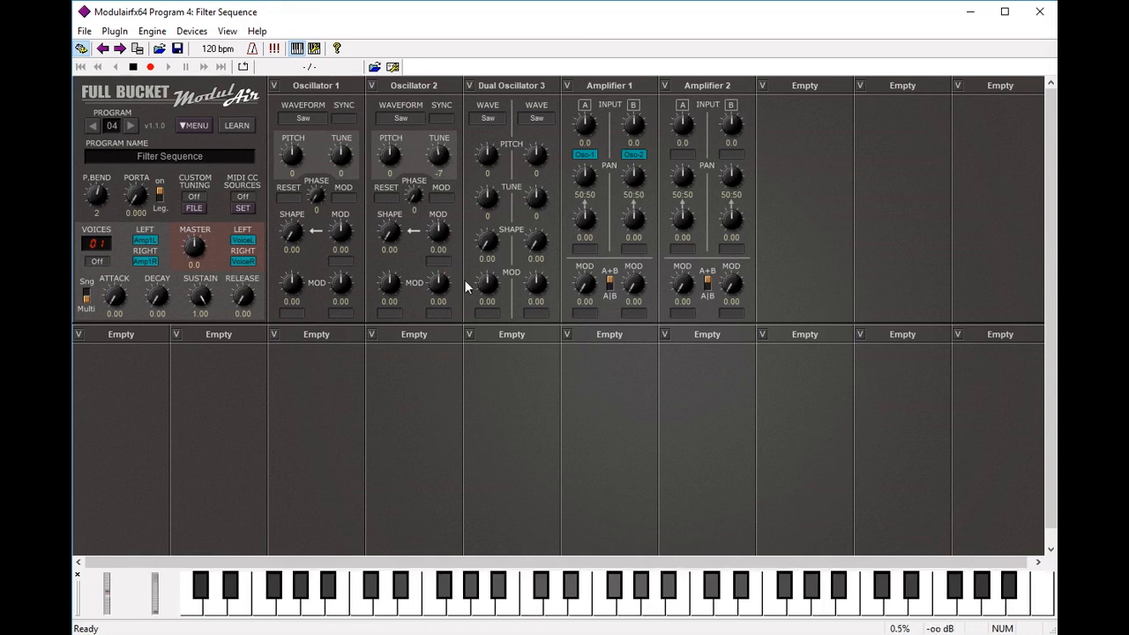
{"action": "left_click", "coordinate": [264, 609]}
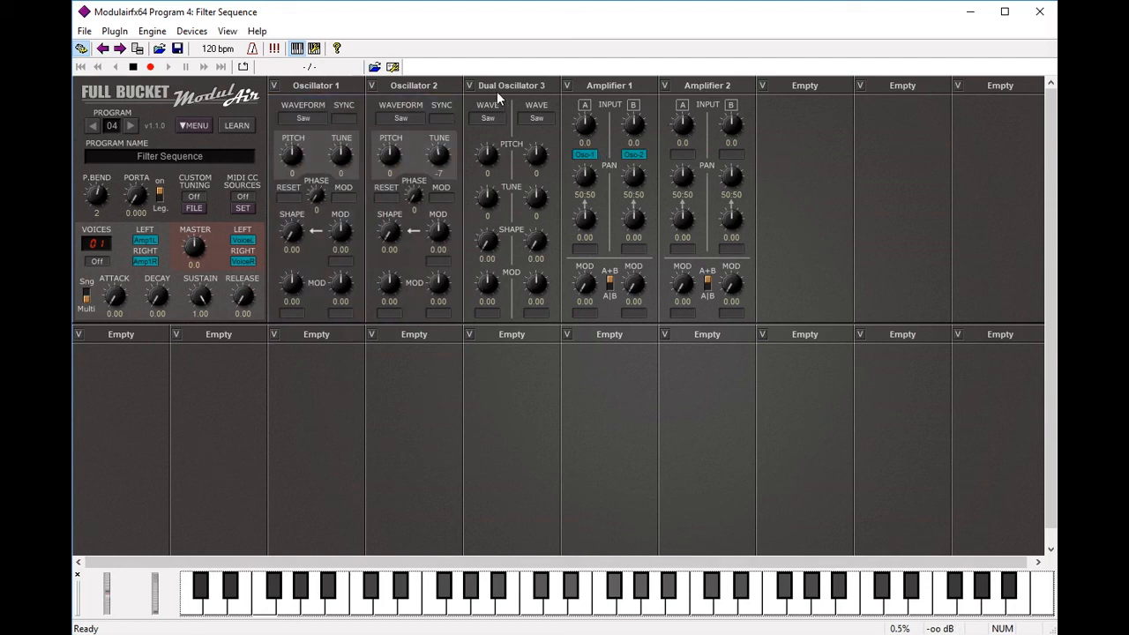
Step: Route Dual Oscillator 3 A into Amplifier 2's input A
{"action": "left_click", "coordinate": [684, 156]}
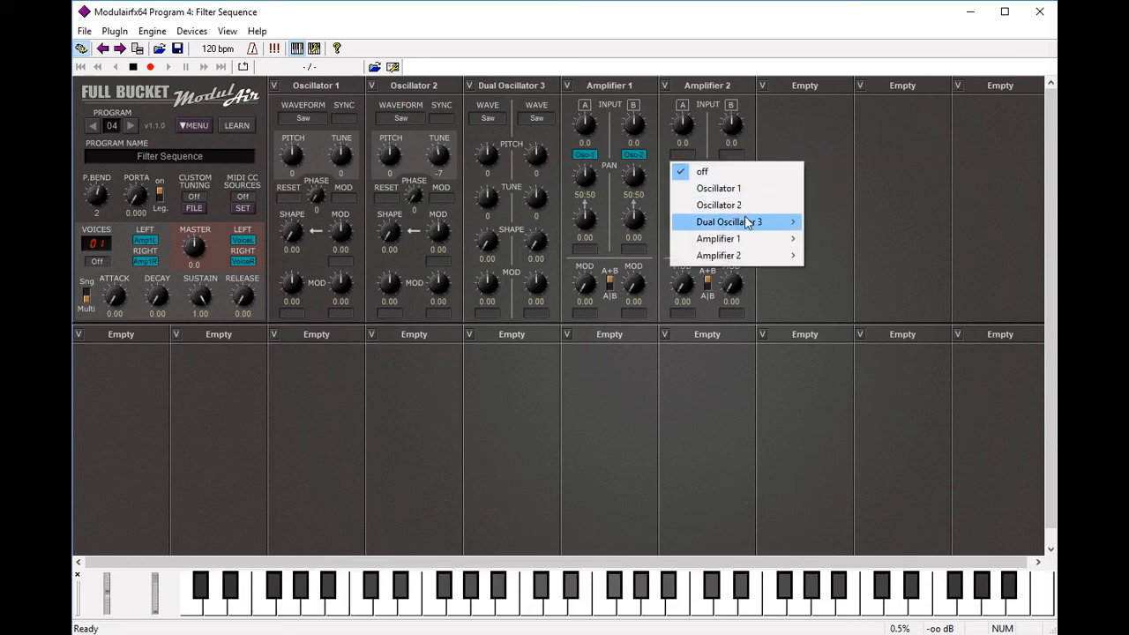
{"action": "mouse_move", "coordinate": [753, 221]}
{"action": "left_click", "coordinate": [857, 222]}
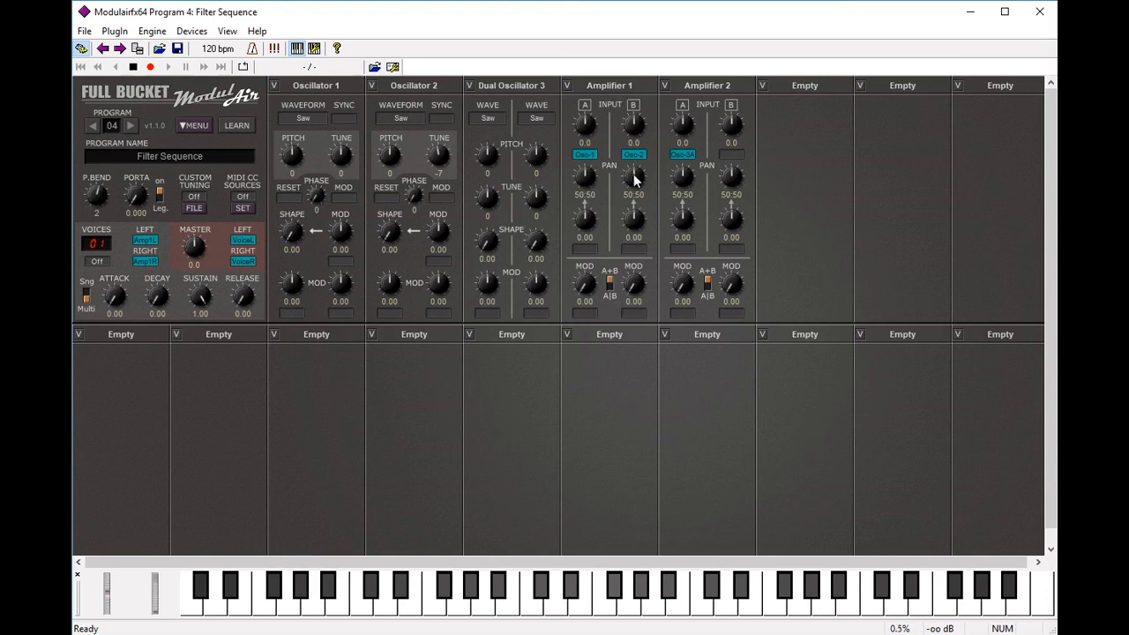
{"action": "left_click", "coordinate": [804, 92]}
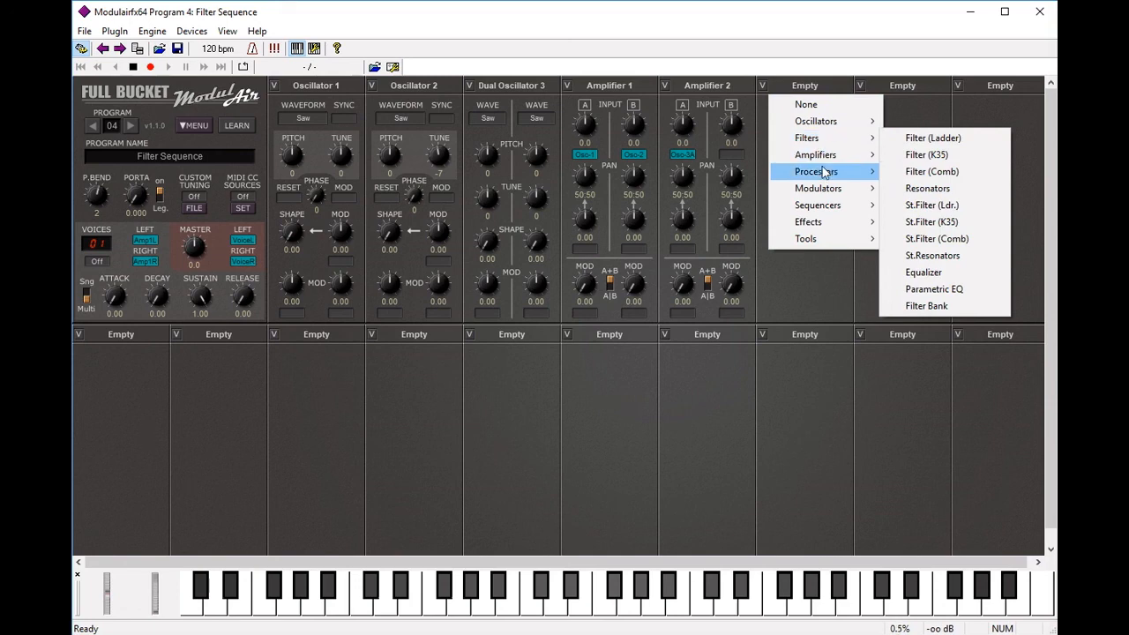
Step: Put Blender 1 in the sixth slot and feed its upper inputs Amplifier 1 Left and Amplifier 2 Left
{"action": "mouse_move", "coordinate": [821, 157]}
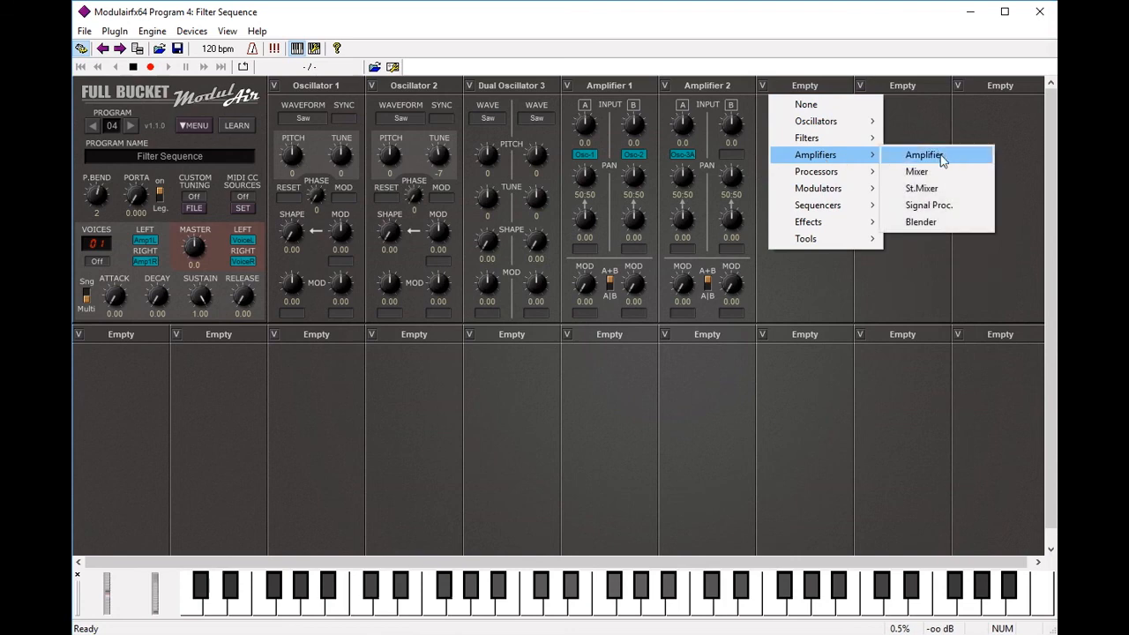
{"action": "left_click", "coordinate": [942, 224]}
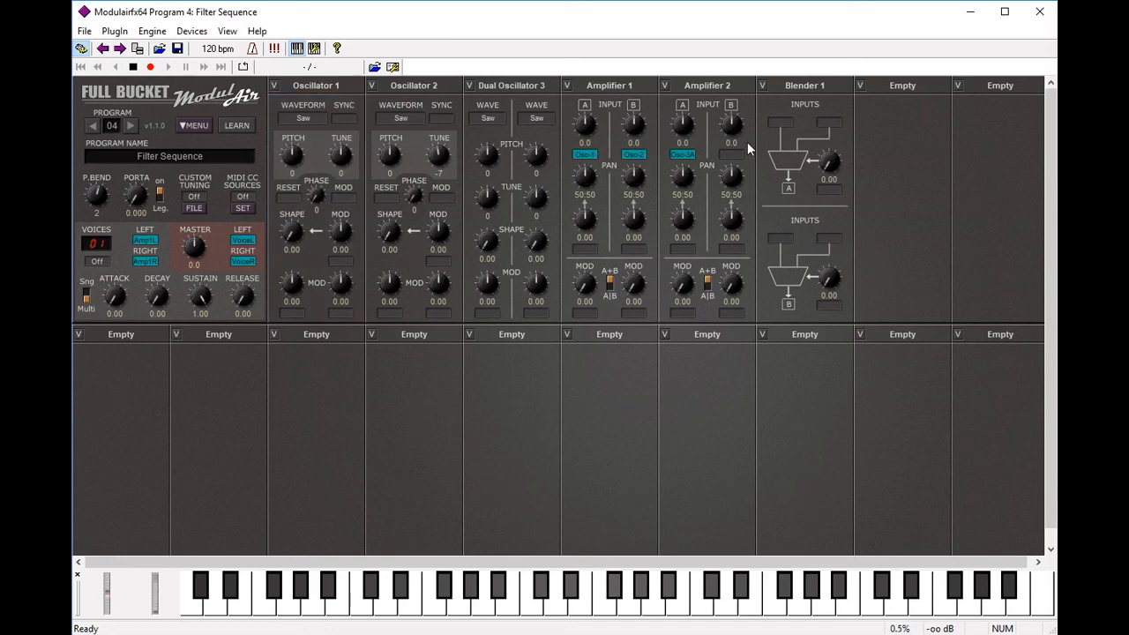
{"action": "left_click", "coordinate": [787, 127]}
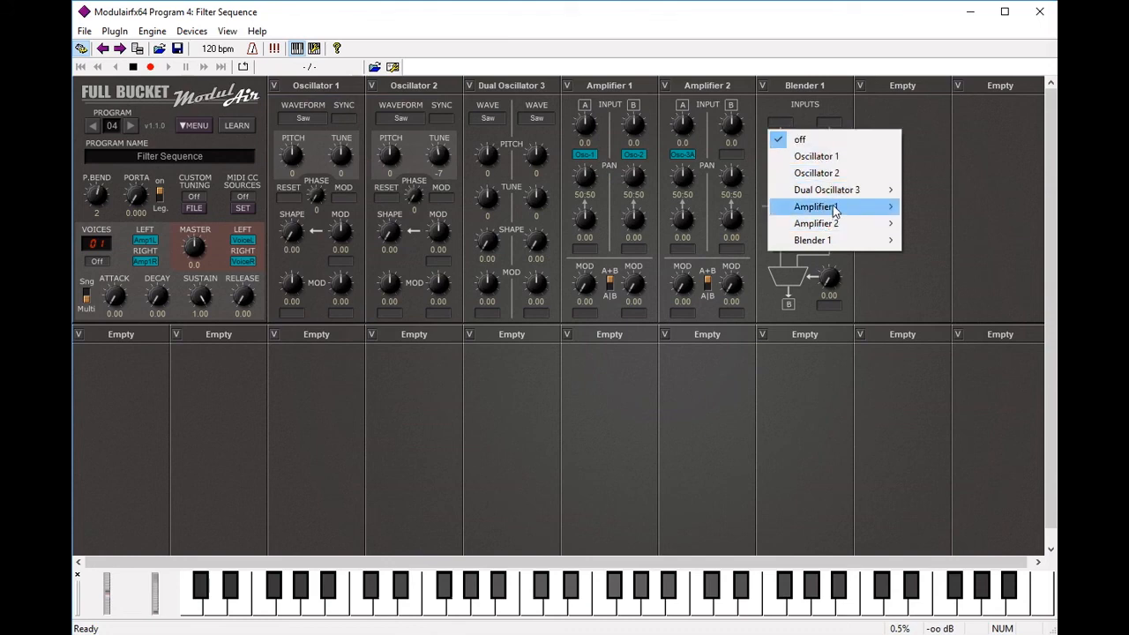
{"action": "mouse_move", "coordinate": [834, 208]}
{"action": "left_click", "coordinate": [943, 210]}
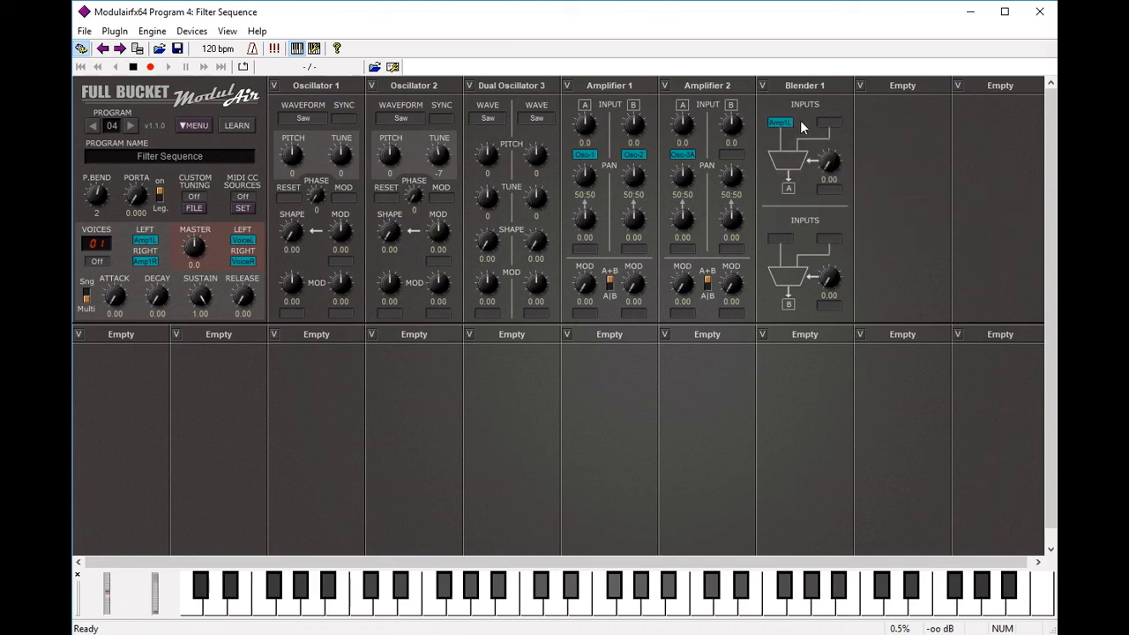
{"action": "left_click", "coordinate": [830, 127]}
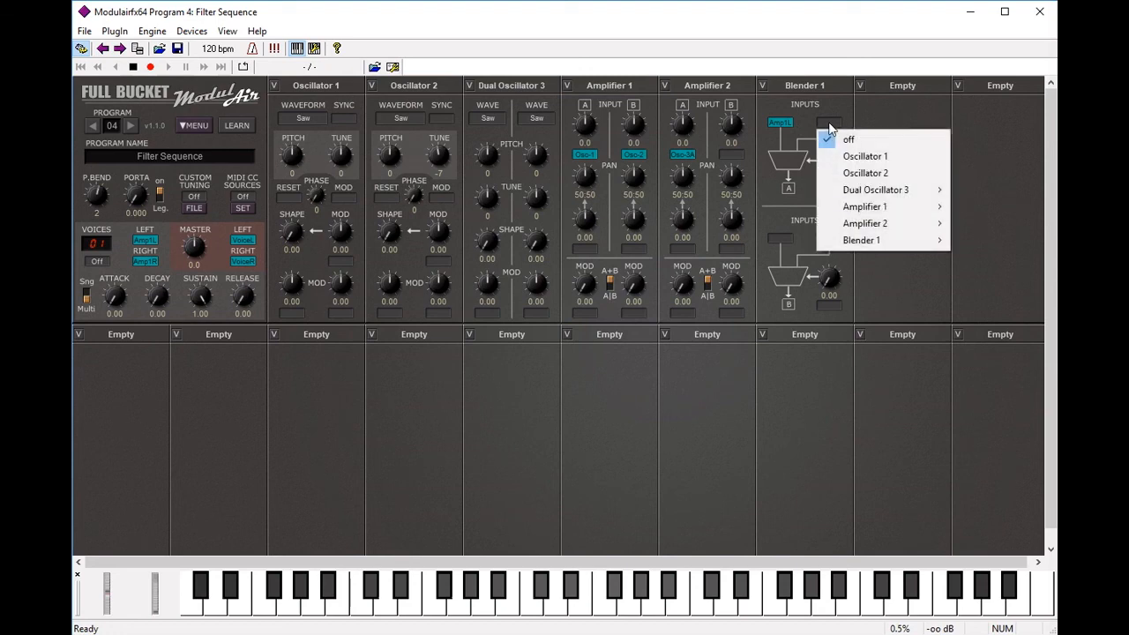
{"action": "mouse_move", "coordinate": [900, 212]}
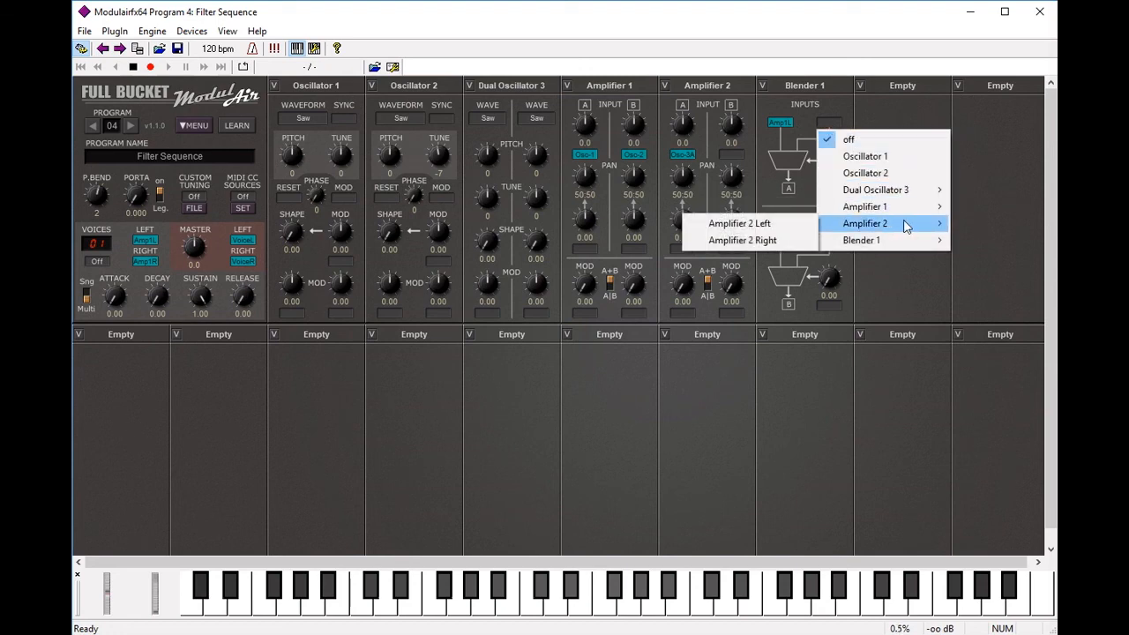
{"action": "left_click", "coordinate": [785, 224]}
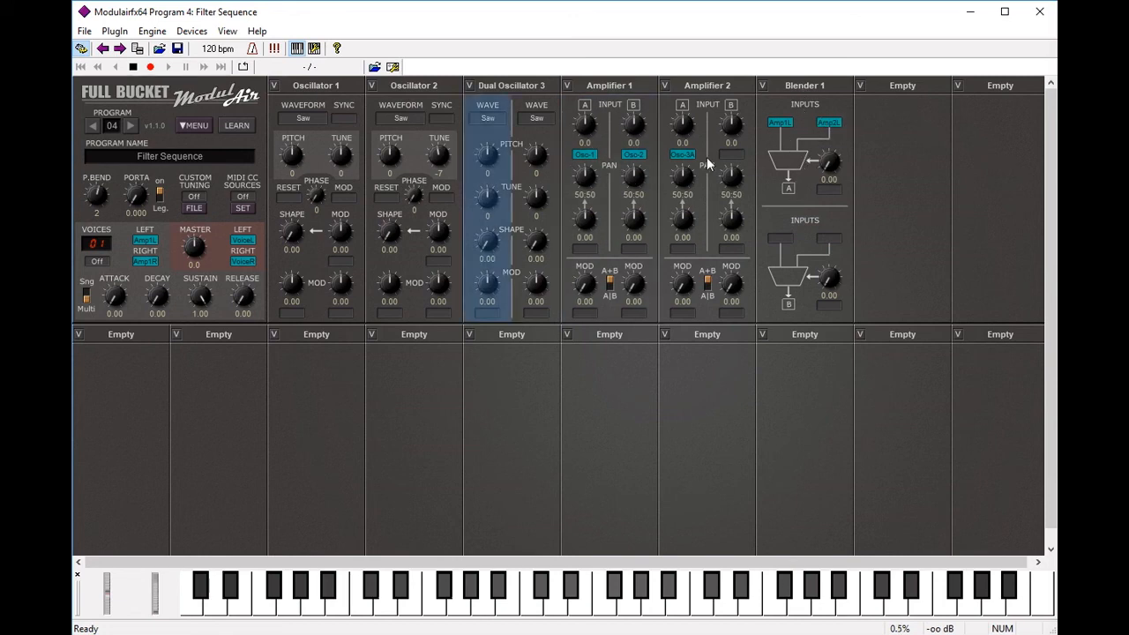
Step: Feed Blender 1's lower inputs with Amplifier 1 Right and Amplifier 2 Right
{"action": "left_click", "coordinate": [785, 247]}
{"action": "mouse_move", "coordinate": [847, 339]}
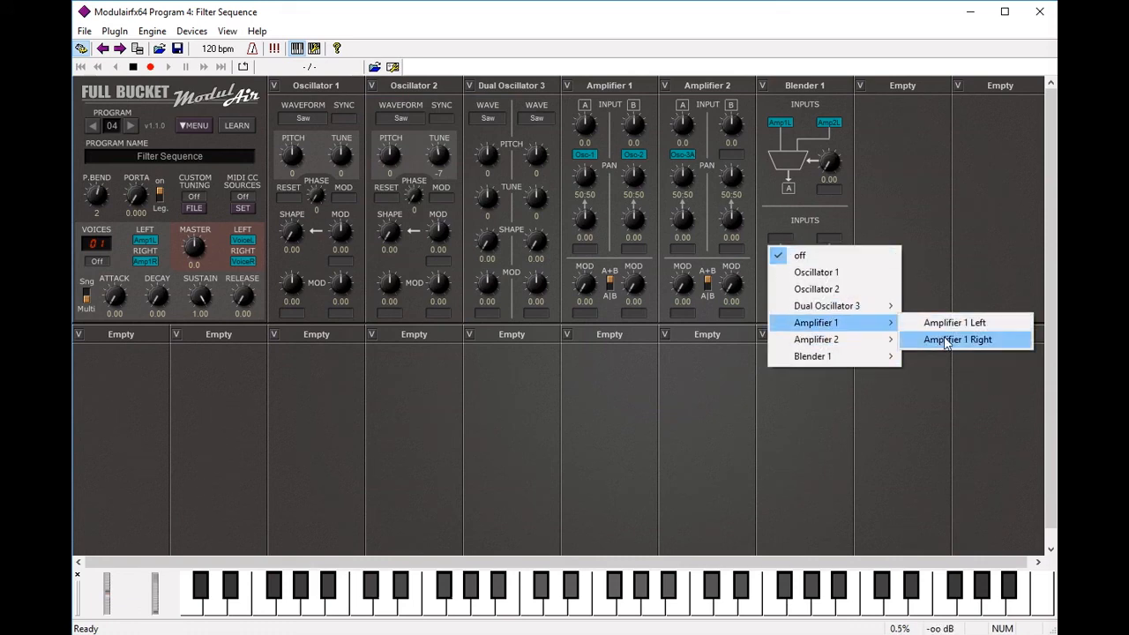
{"action": "left_click", "coordinate": [919, 342]}
{"action": "left_click", "coordinate": [829, 240]}
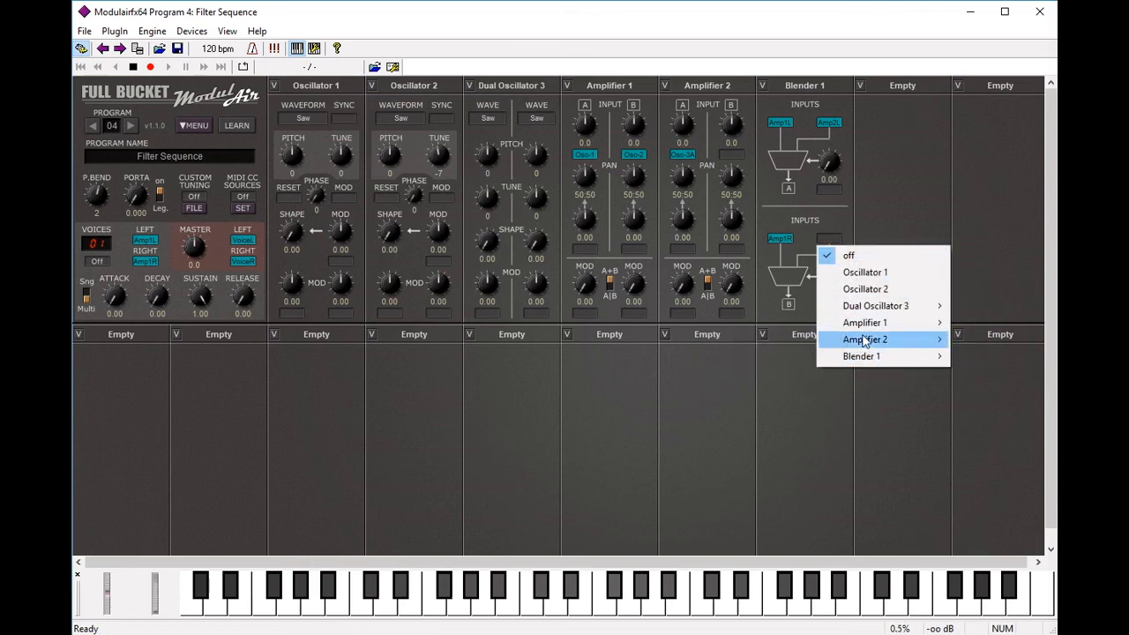
{"action": "left_click", "coordinate": [810, 354]}
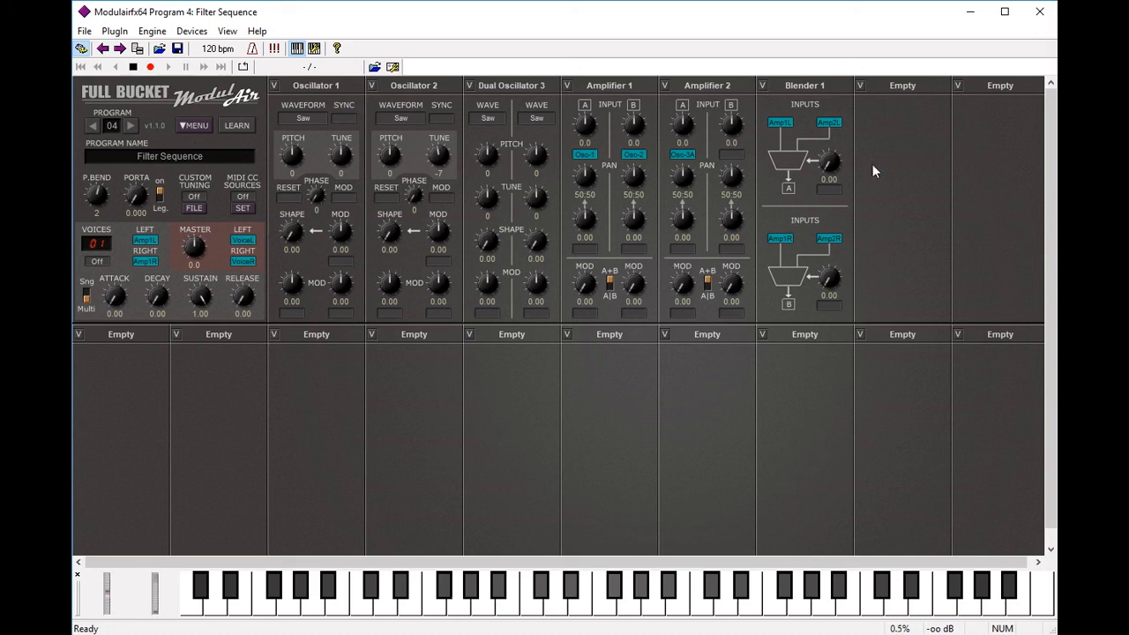
Step: Route Blender 1 A to the master LEFT output and Blender 1 B to RIGHT
{"action": "left_click", "coordinate": [143, 241]}
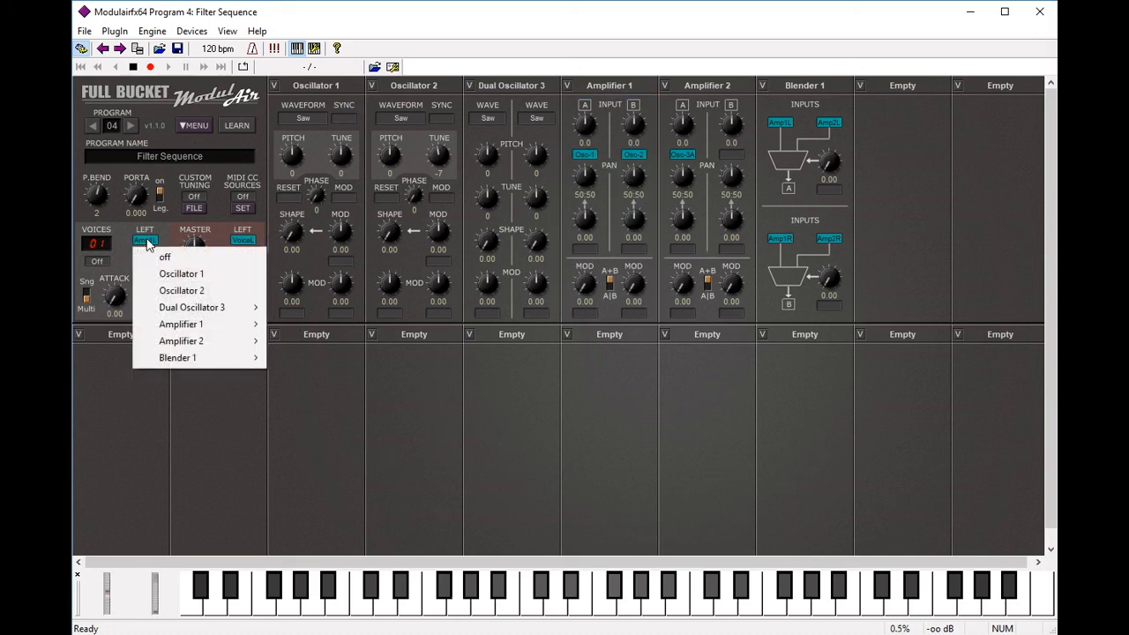
{"action": "mouse_move", "coordinate": [189, 359]}
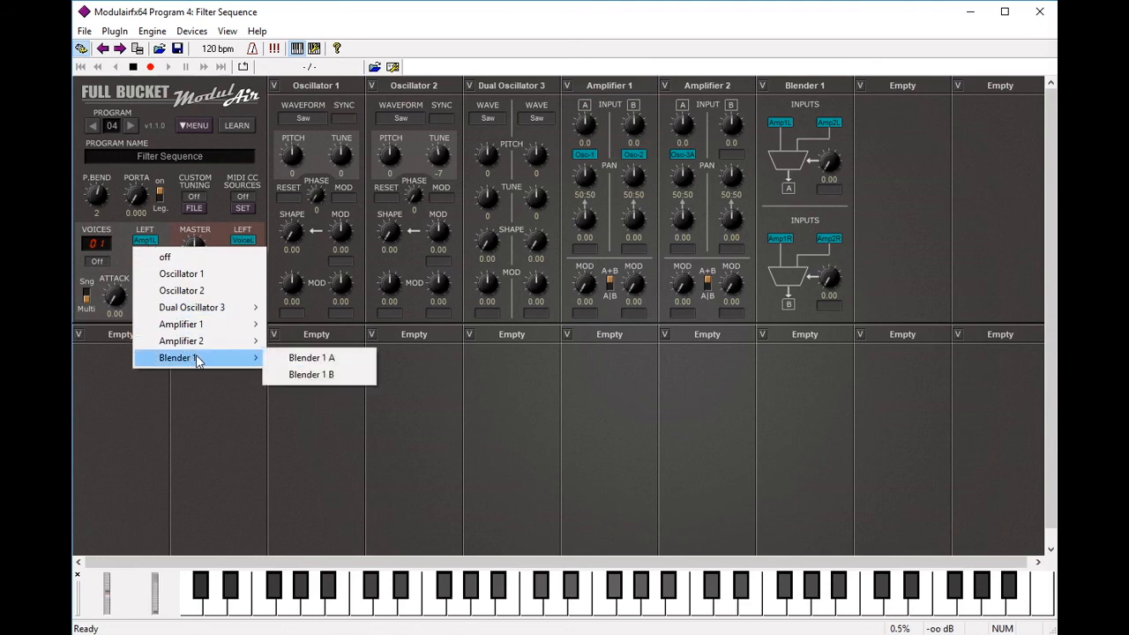
{"action": "left_click", "coordinate": [313, 360]}
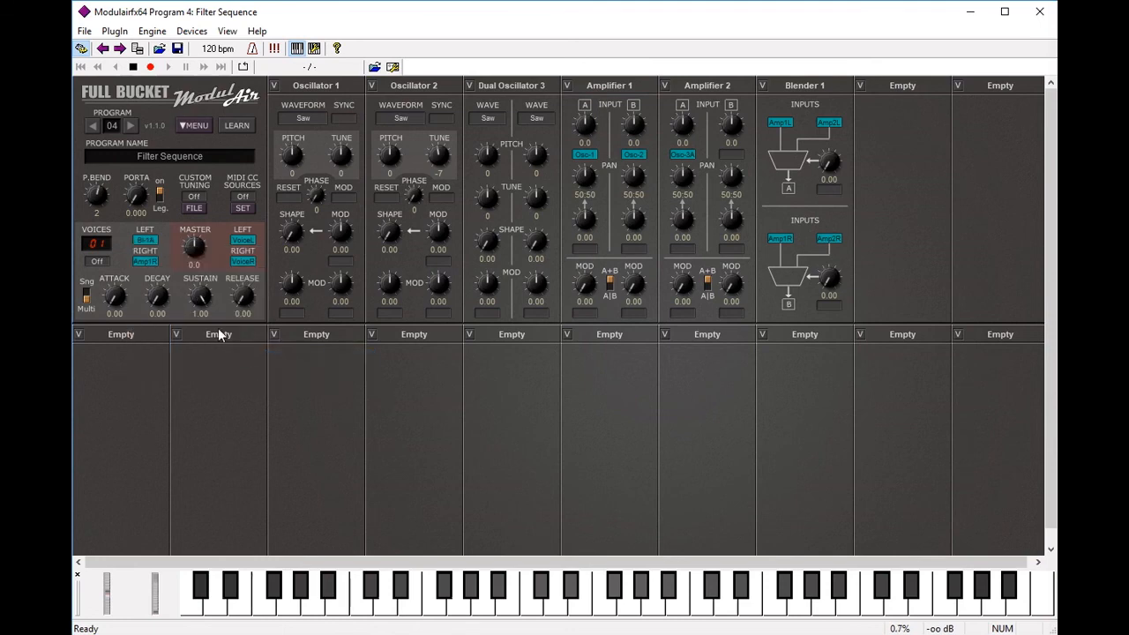
{"action": "left_click", "coordinate": [144, 265]}
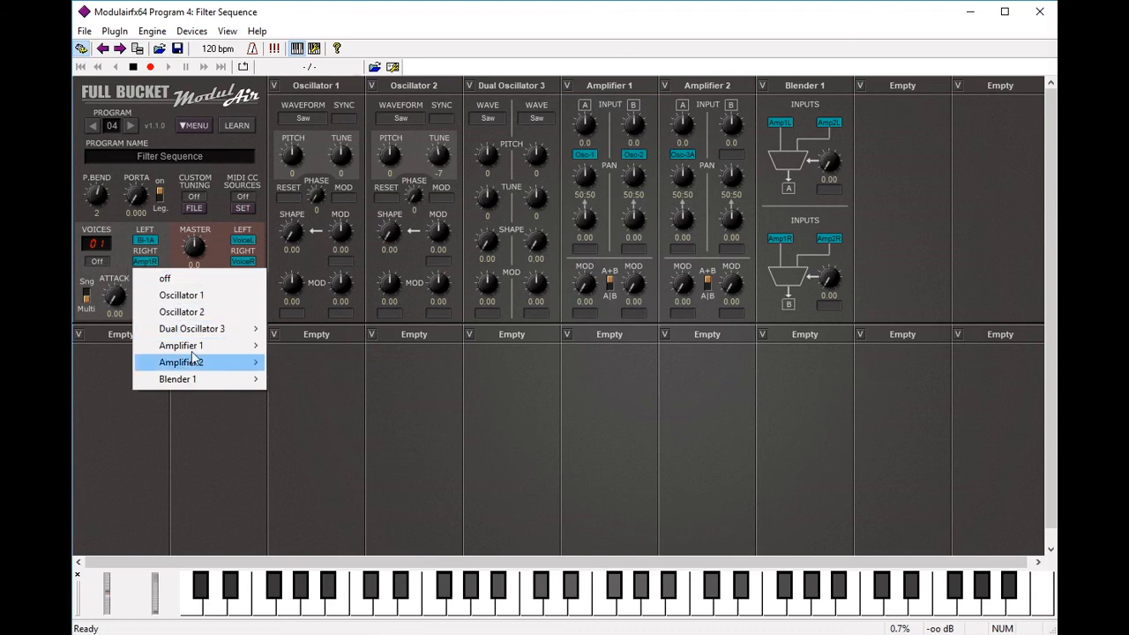
{"action": "mouse_move", "coordinate": [202, 378]}
{"action": "left_click", "coordinate": [285, 399]}
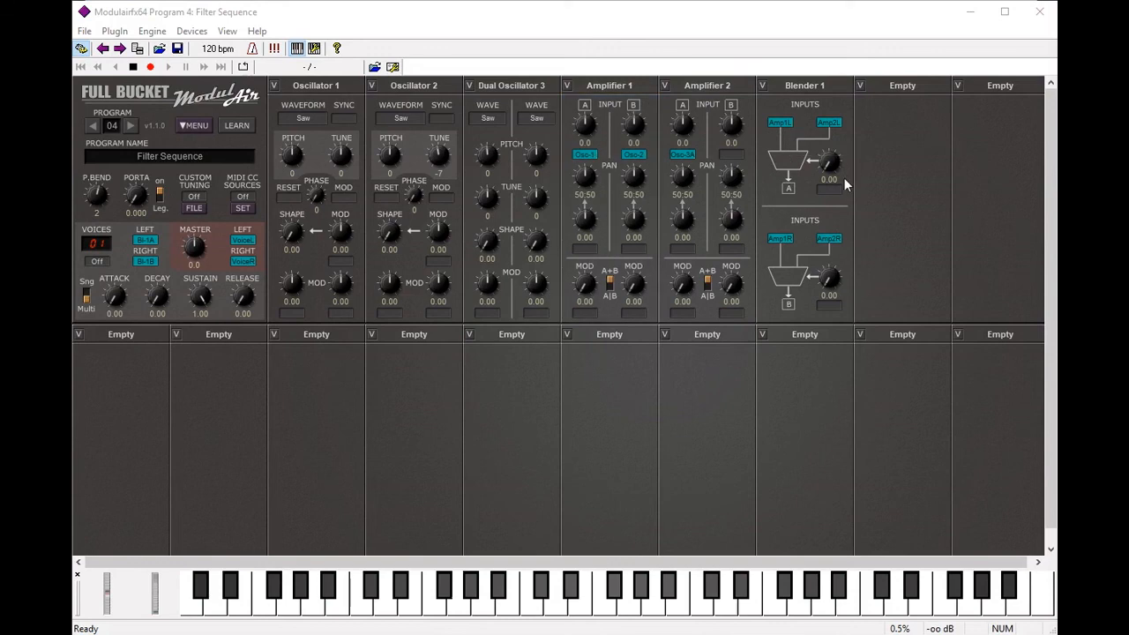
Step: Set Blender 1's upper and lower blend knobs to 0.50 and 0.51, then play a test note
{"action": "mouse_move", "coordinate": [832, 166]}
{"action": "left_mouse_down"}
{"action": "mouse_move", "coordinate": [834, 145]}
{"action": "mouse_move", "coordinate": [832, 157]}
{"action": "left_mouse_up"}
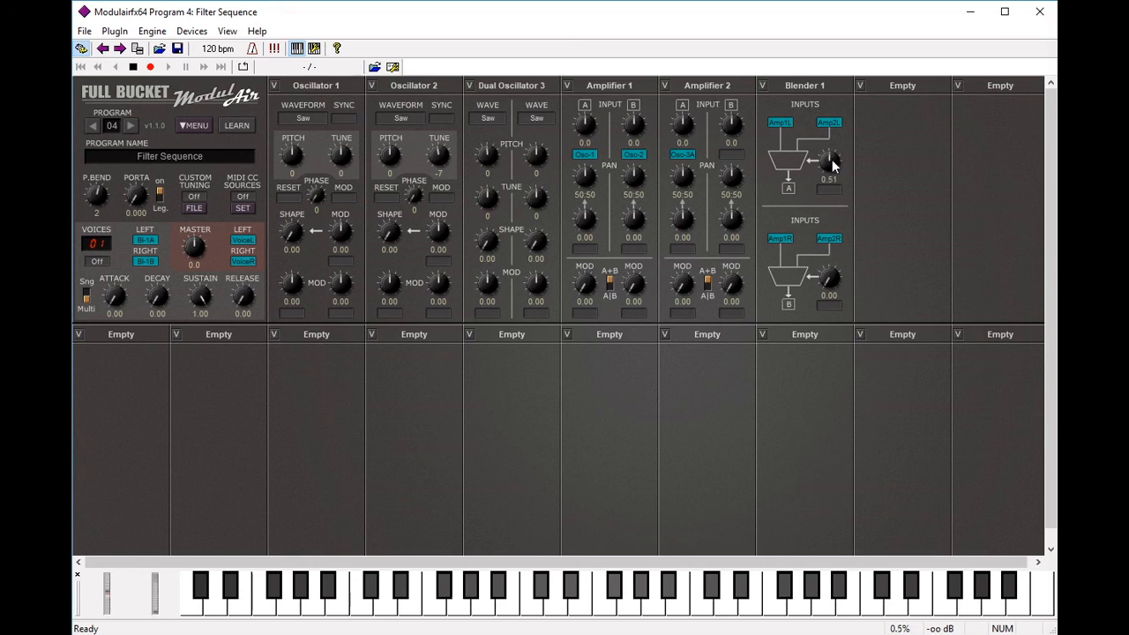
{"action": "mouse_move", "coordinate": [829, 277]}
{"action": "left_mouse_down"}
{"action": "mouse_move", "coordinate": [829, 262]}
{"action": "mouse_move", "coordinate": [832, 280]}
{"action": "left_mouse_up"}
{"action": "left_click", "coordinate": [265, 608]}
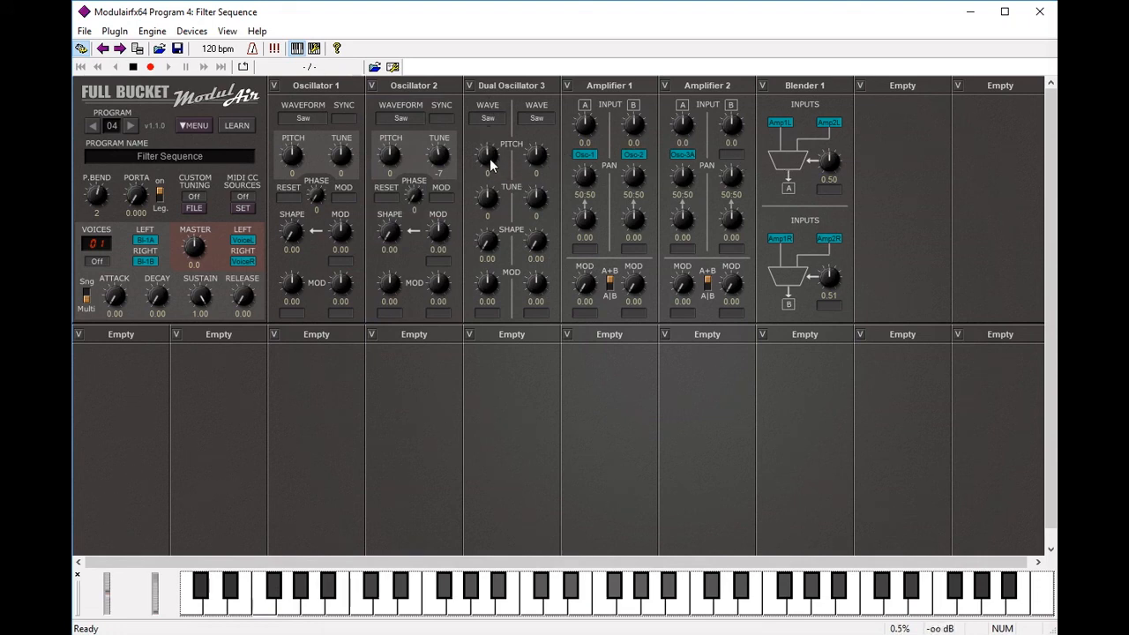
Step: Raise Dual Oscillator 3's left PITCH knob to 7 and play a note to hear it
{"action": "left_click_drag", "start_coordinate": [486, 170], "coordinate": [494, 154]}
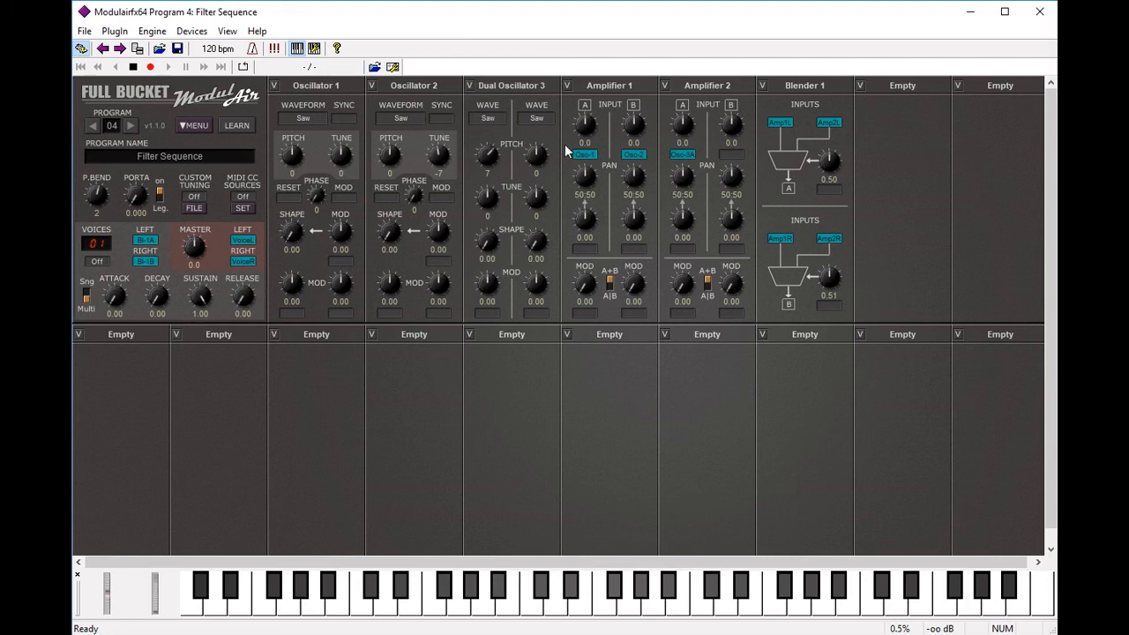
{"action": "left_click", "coordinate": [263, 610]}
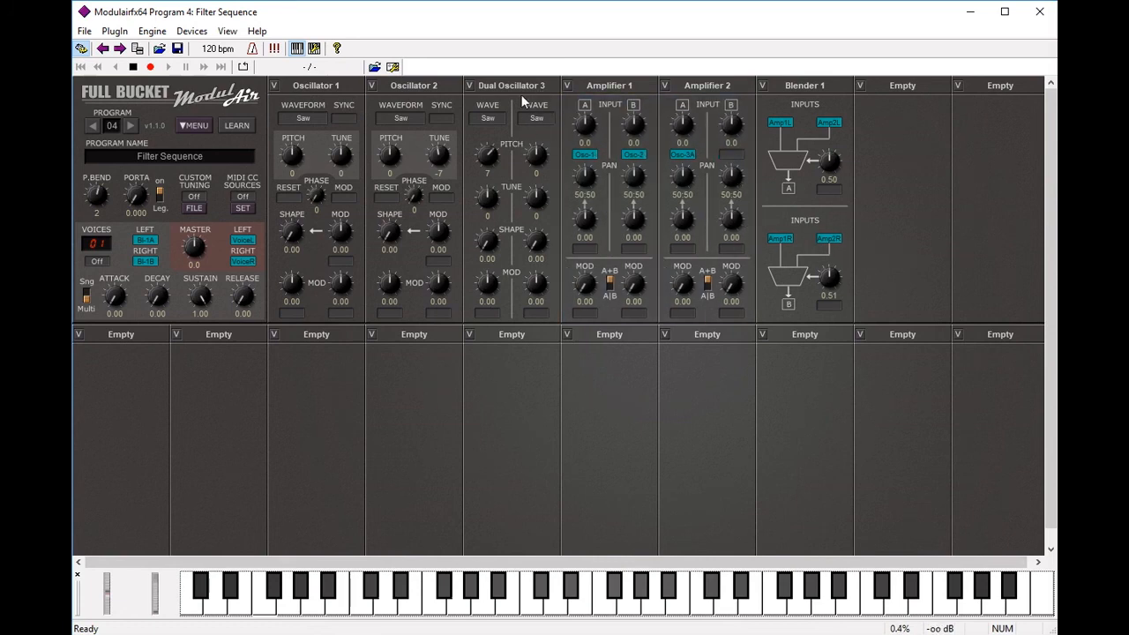
Step: Route Dual Oscillator 3 B into Amplifier 2 input B, set its second pitch to 12, and audition
{"action": "left_click", "coordinate": [737, 157]}
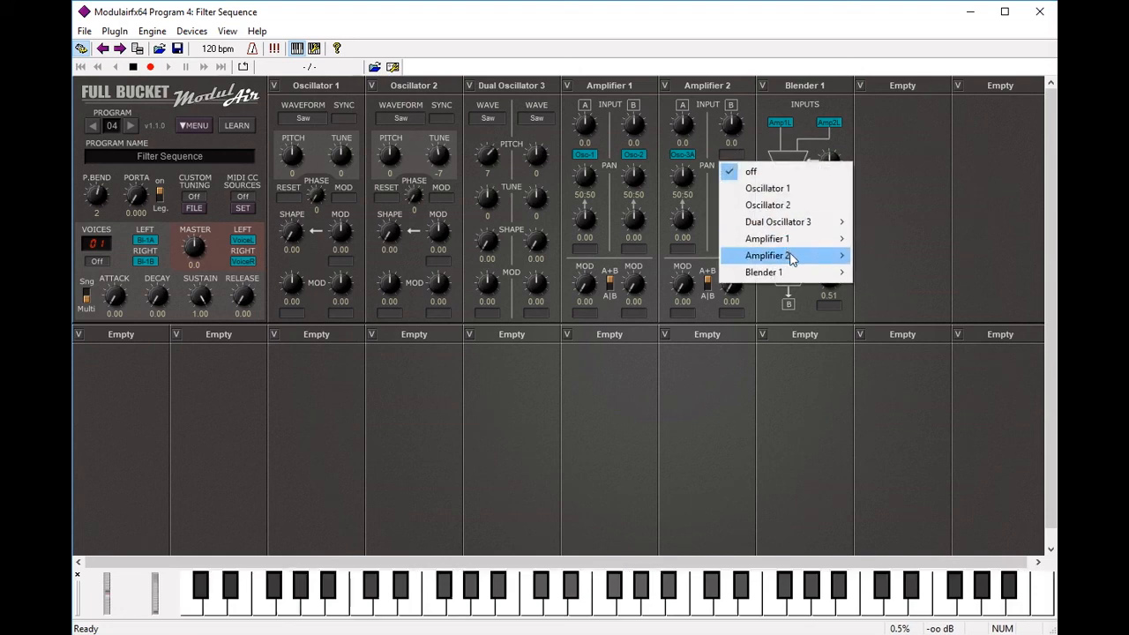
{"action": "mouse_move", "coordinate": [792, 257]}
{"action": "mouse_move", "coordinate": [788, 222]}
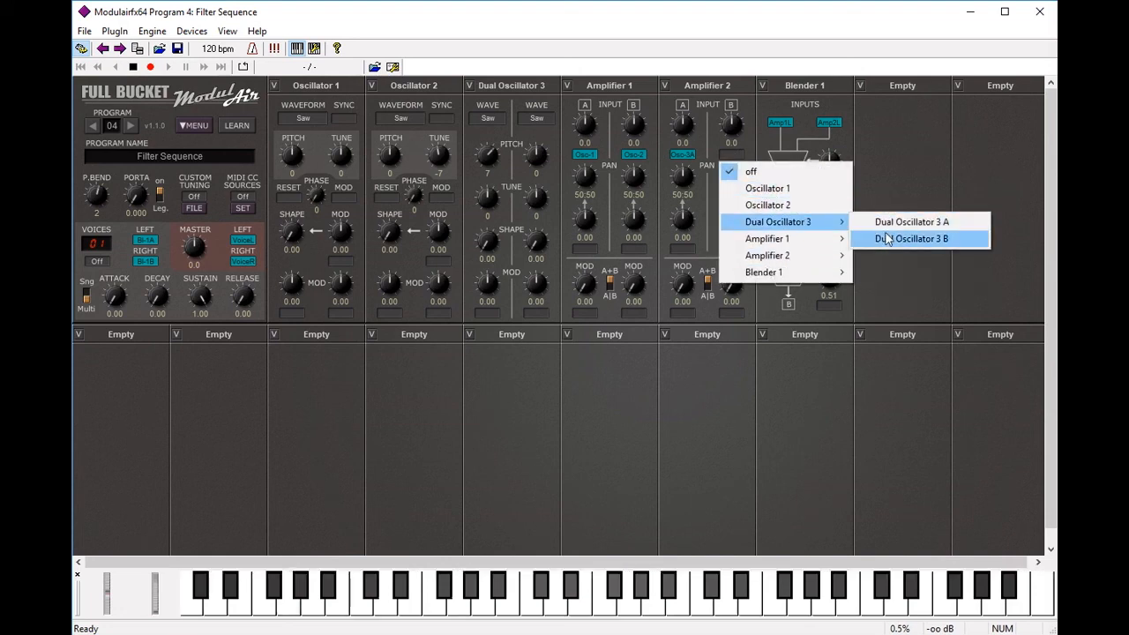
{"action": "left_click", "coordinate": [902, 246]}
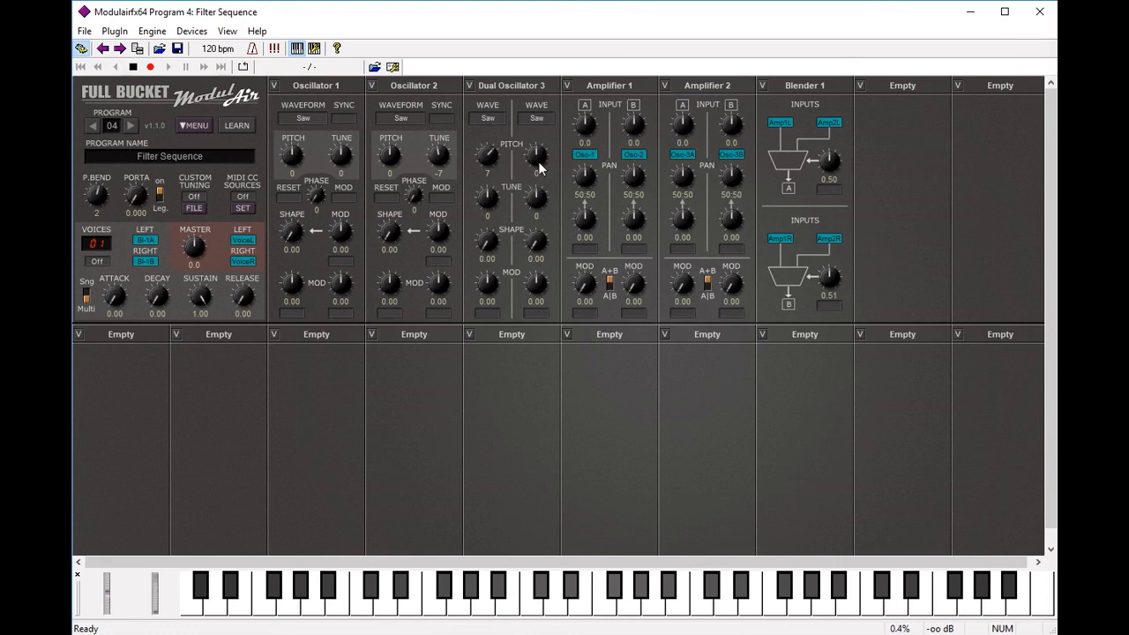
{"action": "left_click_drag", "start_coordinate": [538, 162], "coordinate": [540, 152]}
{"action": "left_click", "coordinate": [263, 611]}
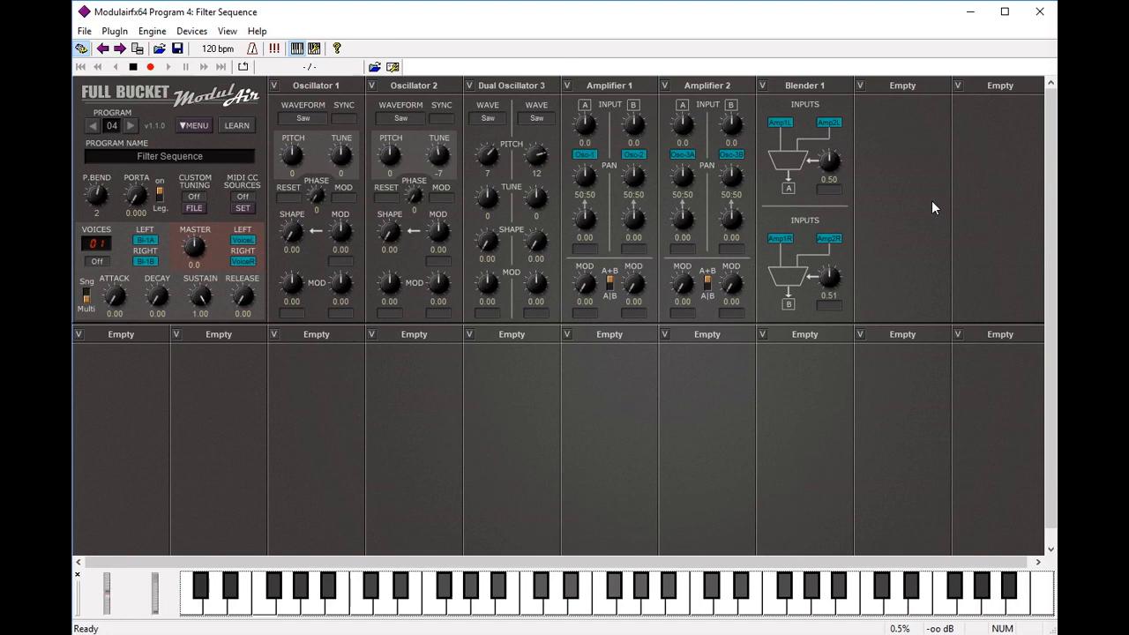
Step: Add a Sequencer module to the empty slot after Blender 1
{"action": "left_click", "coordinate": [895, 87]}
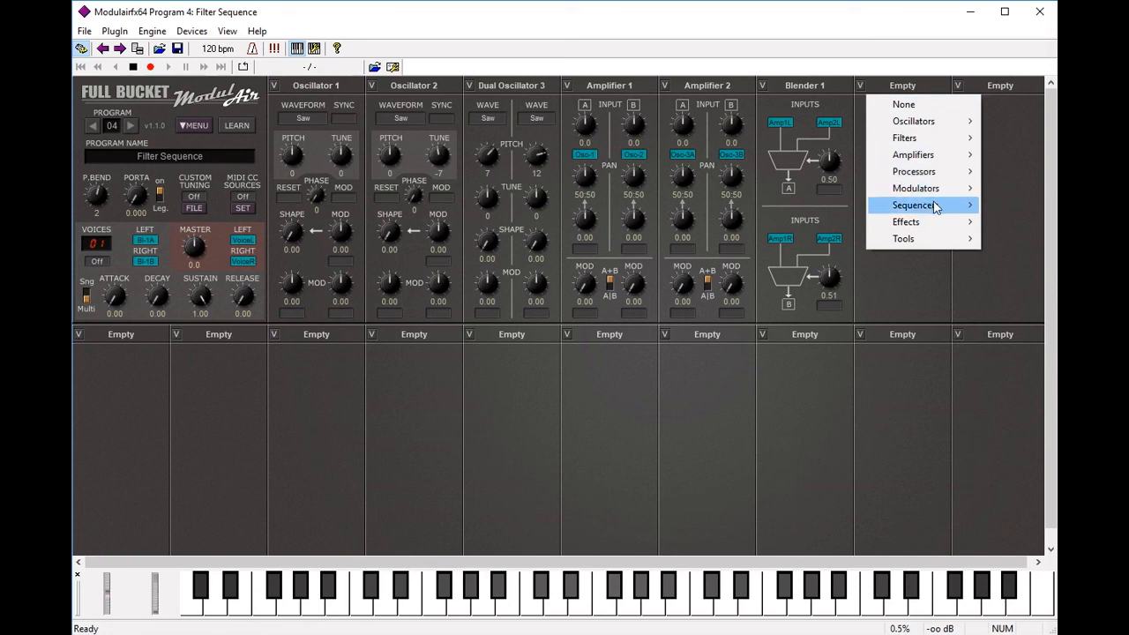
{"action": "mouse_move", "coordinate": [938, 206]}
{"action": "left_click", "coordinate": [832, 205]}
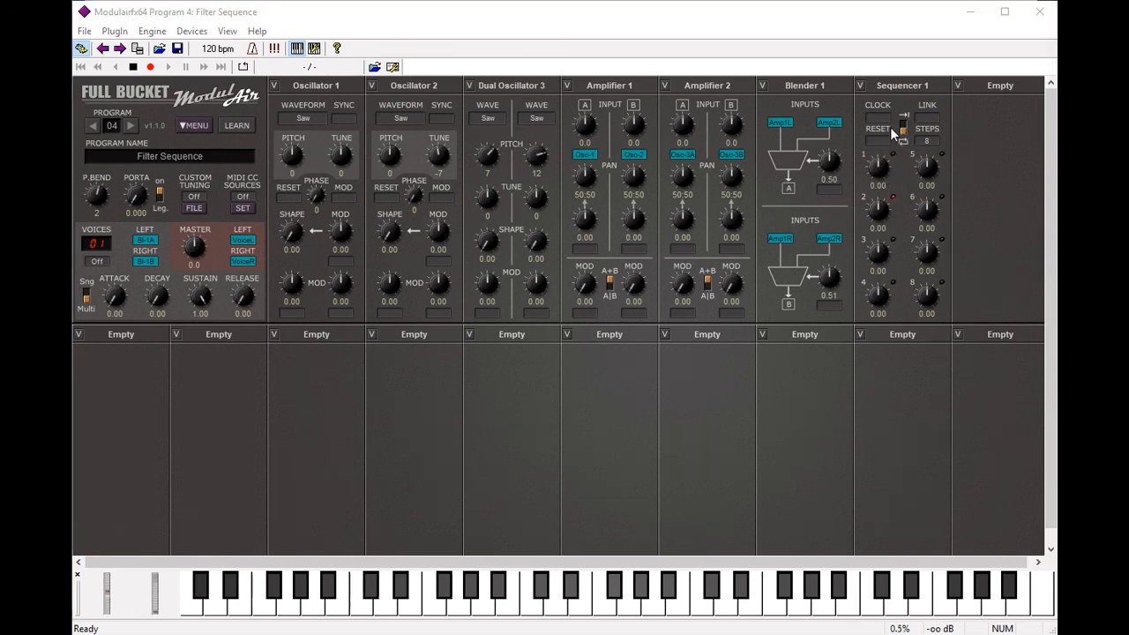
Step: Set Sequencer 1's clock to 1/16
{"action": "left_click", "coordinate": [879, 124]}
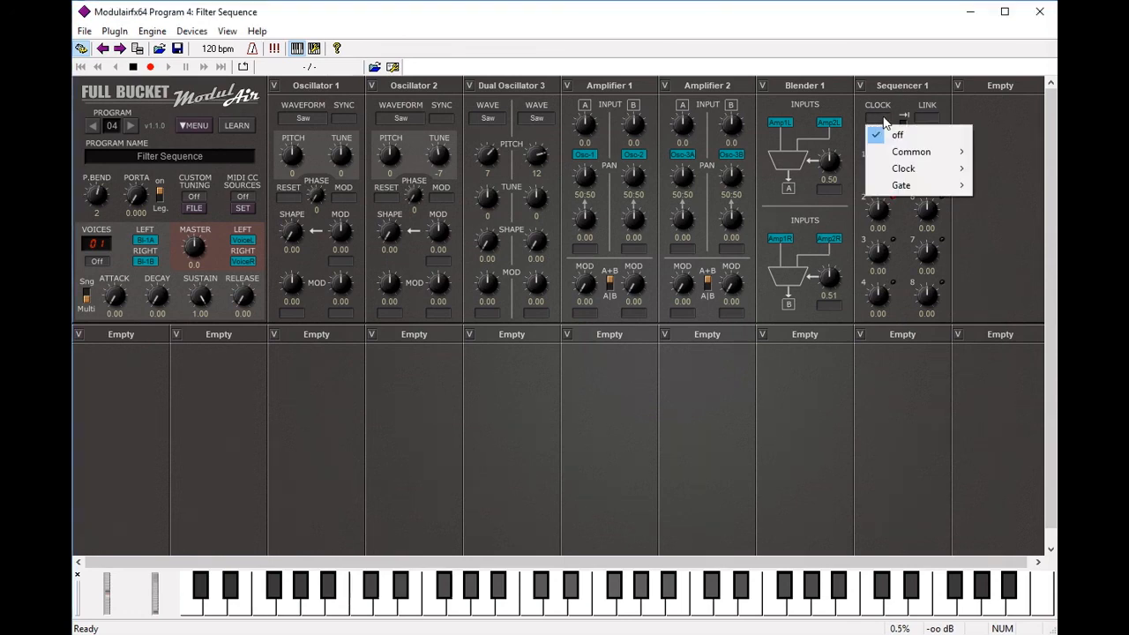
{"action": "mouse_move", "coordinate": [922, 160]}
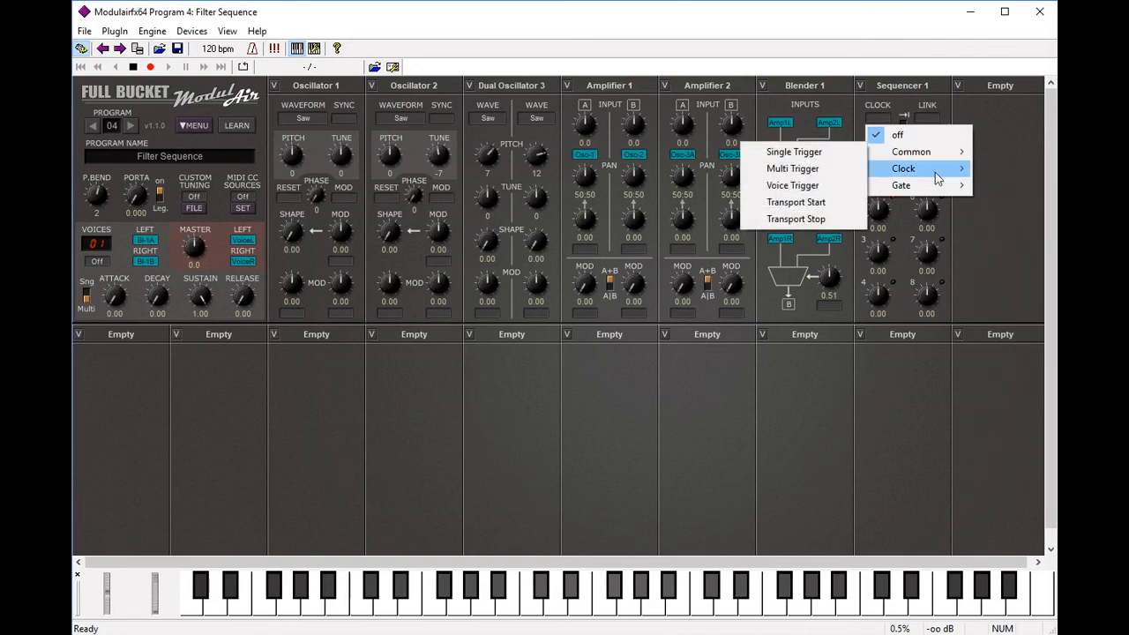
{"action": "left_click", "coordinate": [1006, 420]}
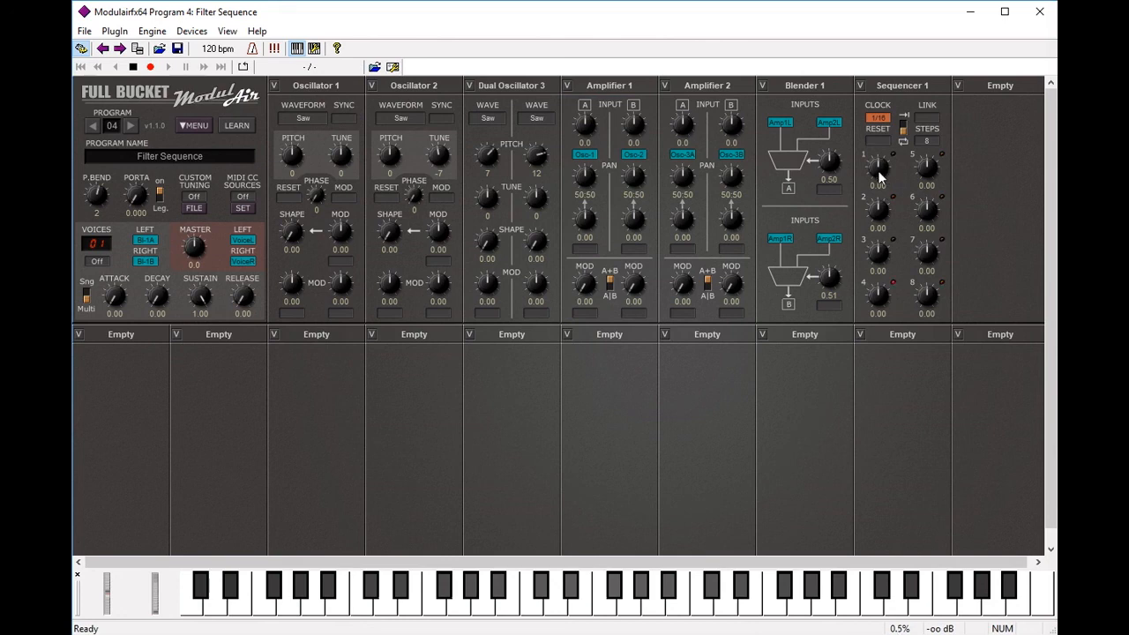
Step: Dial Sequencer 1's steps 1–8 to 0.12, 0.12, 4.88, 4.88, 6.13, 6.13, 4.88, 4.88
{"action": "scroll", "coordinate": [878, 172], "scroll_direction": "up", "scroll_amount": 4}
{"action": "scroll", "coordinate": [882, 173], "scroll_direction": "down", "scroll_amount": 1}
{"action": "scroll", "coordinate": [879, 221], "scroll_direction": "down", "scroll_amount": 1}
{"action": "left_click_drag", "start_coordinate": [880, 262], "coordinate": [884, 252]}
{"action": "left_click_drag", "start_coordinate": [877, 302], "coordinate": [882, 295]}
{"action": "left_click_drag", "start_coordinate": [930, 173], "coordinate": [933, 162]}
{"action": "left_click_drag", "start_coordinate": [929, 209], "coordinate": [932, 211]}
{"action": "left_click_drag", "start_coordinate": [932, 263], "coordinate": [932, 255]}
{"action": "left_click_drag", "start_coordinate": [929, 298], "coordinate": [930, 285]}
Step: Make Sequencer 1 the modulation source for Oscillator 1, Oscillator 2 and both Dual Oscillator 3 inputs
{"action": "left_click", "coordinate": [294, 316]}
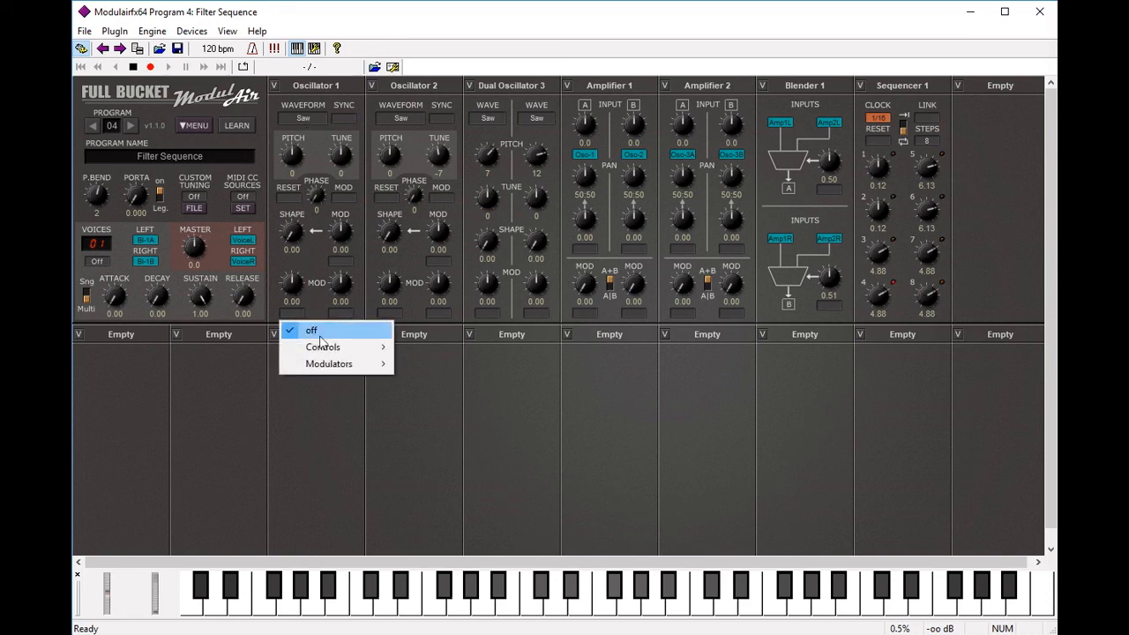
{"action": "mouse_move", "coordinate": [331, 368]}
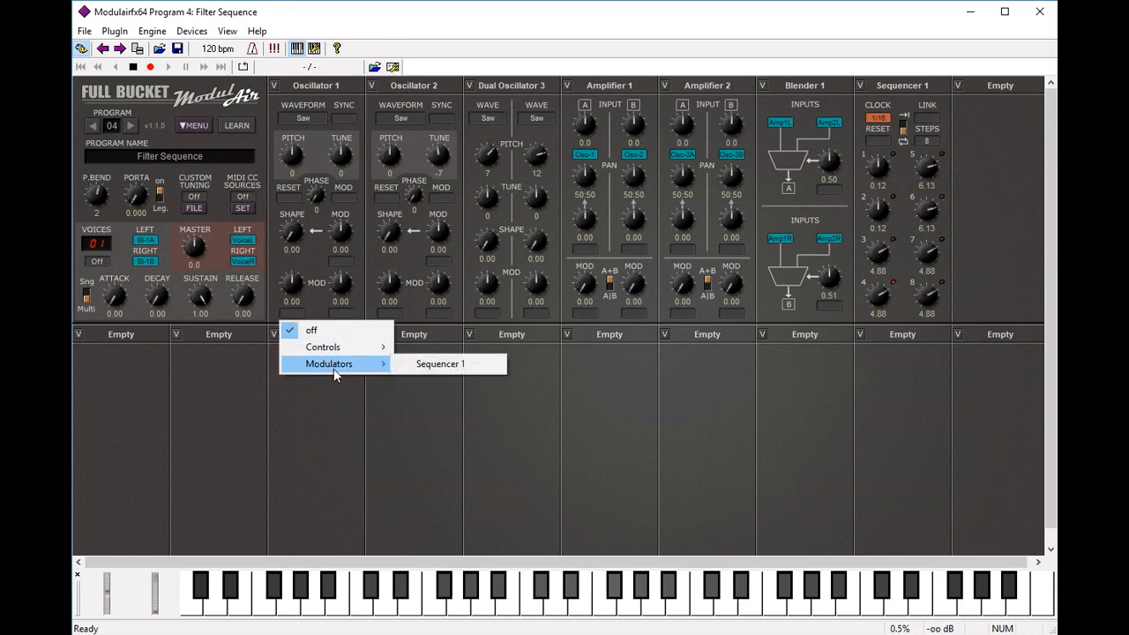
{"action": "left_click", "coordinate": [440, 365]}
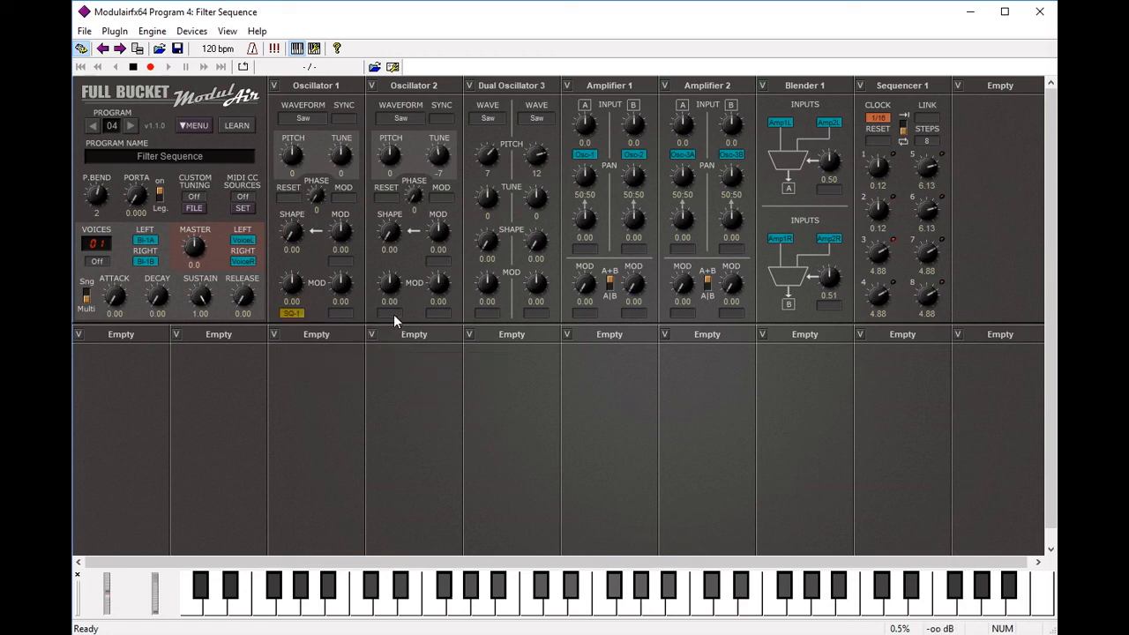
{"action": "left_click", "coordinate": [391, 315]}
{"action": "mouse_move", "coordinate": [429, 365]}
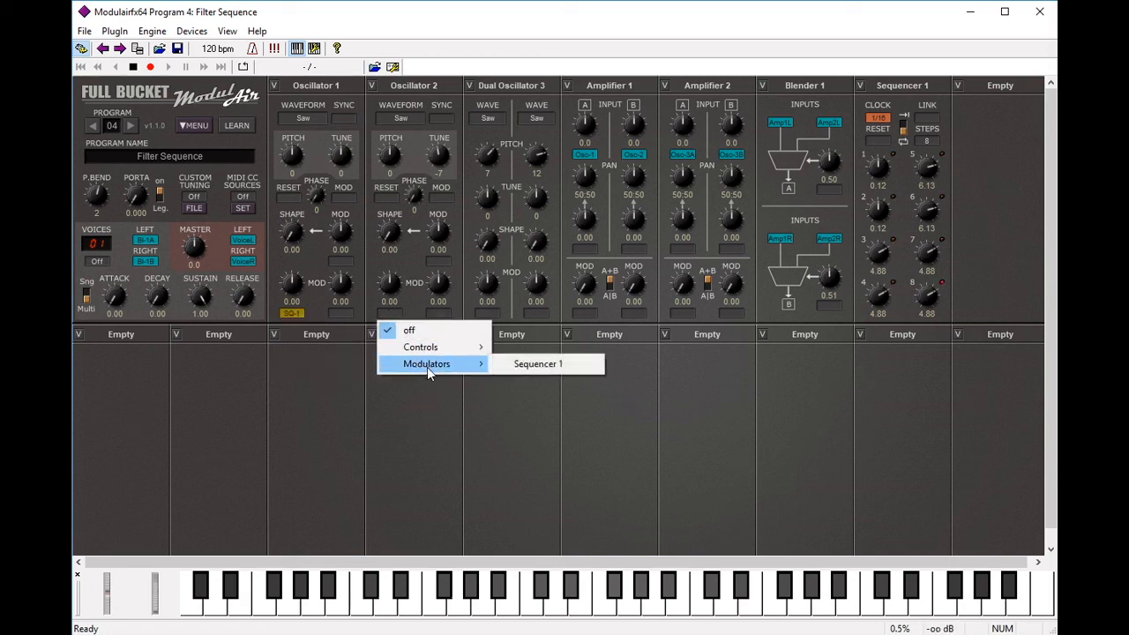
{"action": "left_click", "coordinate": [542, 374]}
{"action": "left_click", "coordinate": [489, 316]}
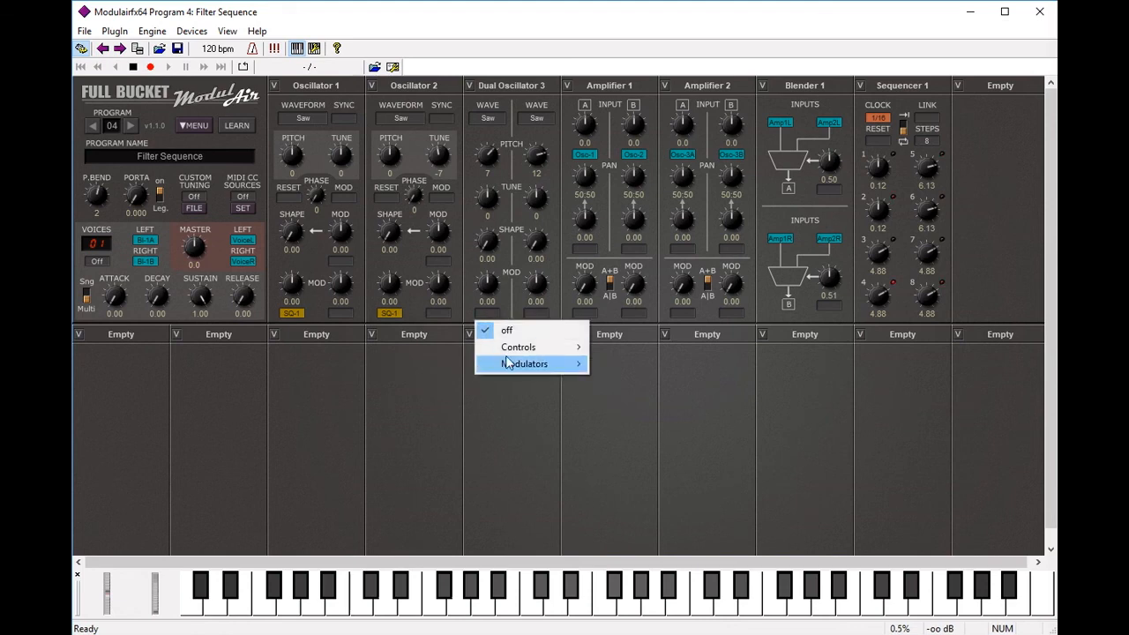
{"action": "mouse_move", "coordinate": [512, 363]}
{"action": "left_click", "coordinate": [609, 363]}
{"action": "left_click", "coordinate": [537, 316]}
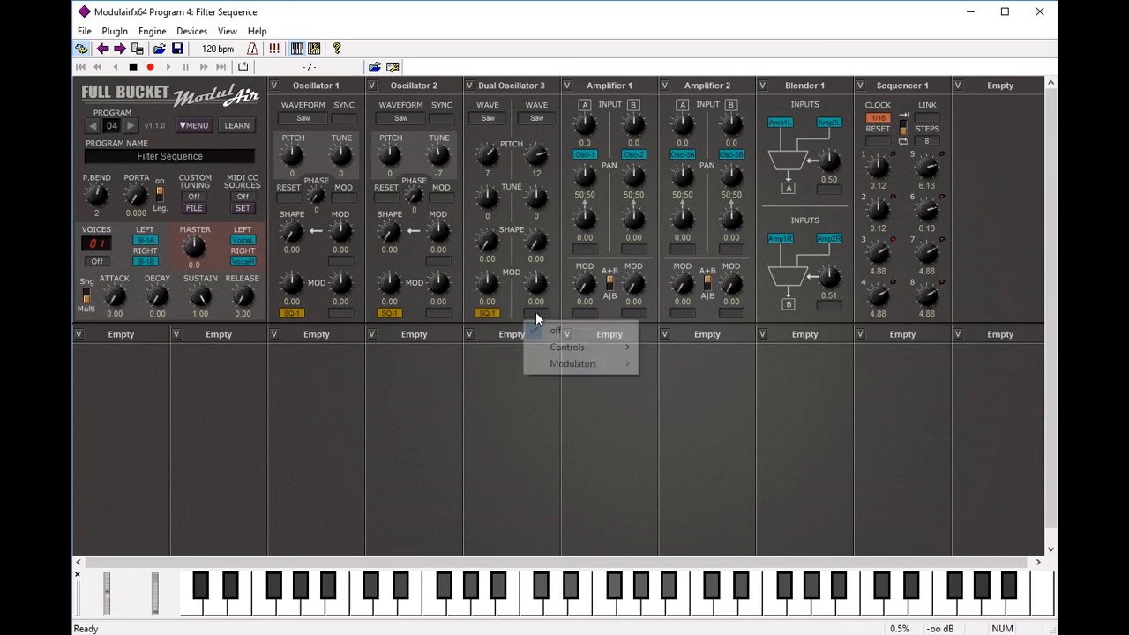
{"action": "mouse_move", "coordinate": [559, 365]}
{"action": "left_click", "coordinate": [683, 369]}
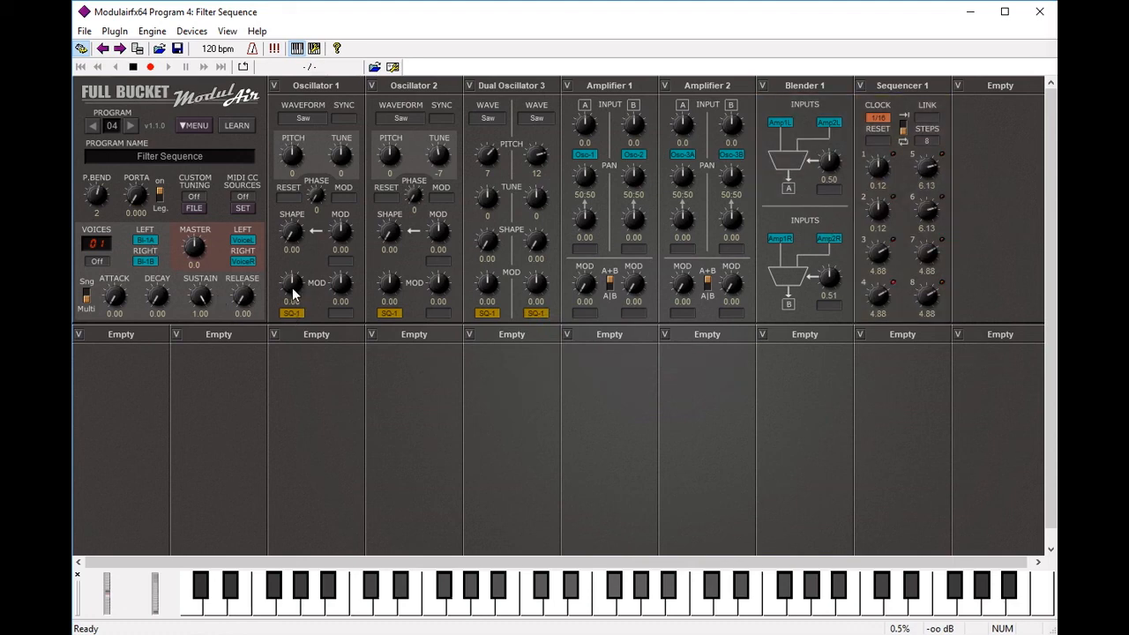
Step: Set Oscillator 1 and Dual Oscillator 3 modulation depths to 4.00 and audition a note
{"action": "left_click_drag", "start_coordinate": [296, 296], "coordinate": [488, 251]}
{"action": "left_click_drag", "start_coordinate": [537, 289], "coordinate": [533, 250]}
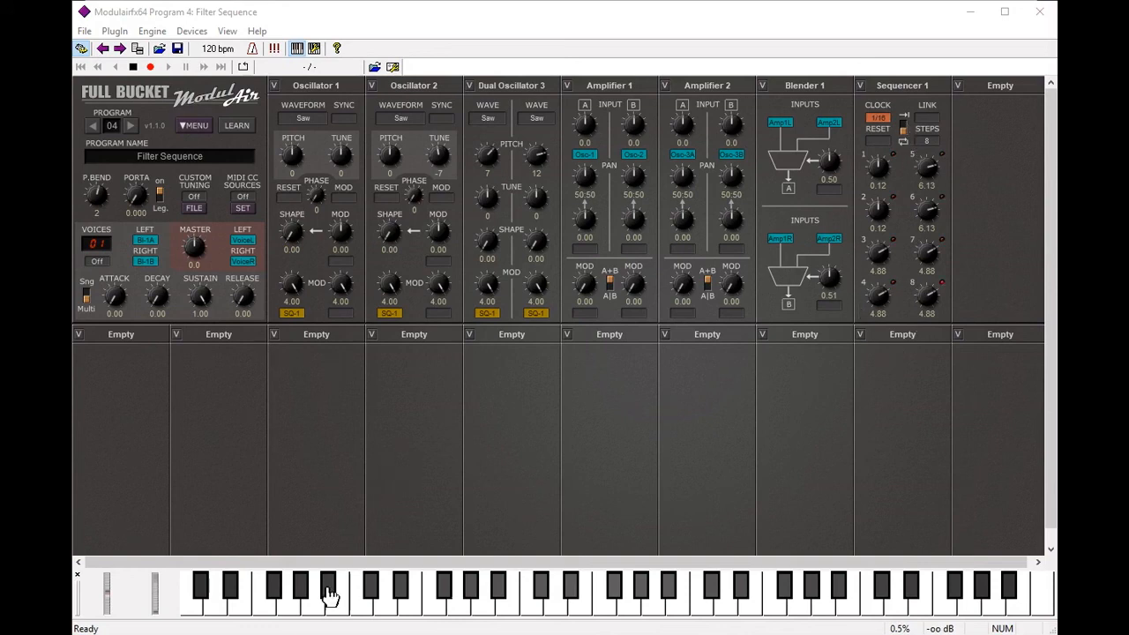
{"action": "left_click", "coordinate": [264, 610]}
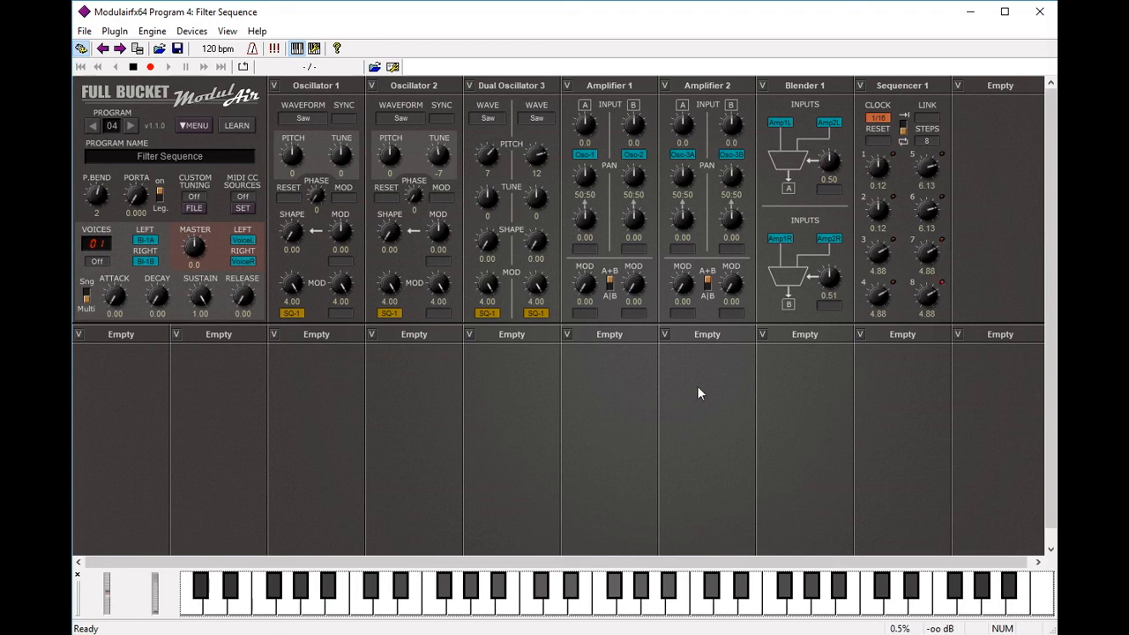
{"action": "left_click", "coordinate": [1002, 86]}
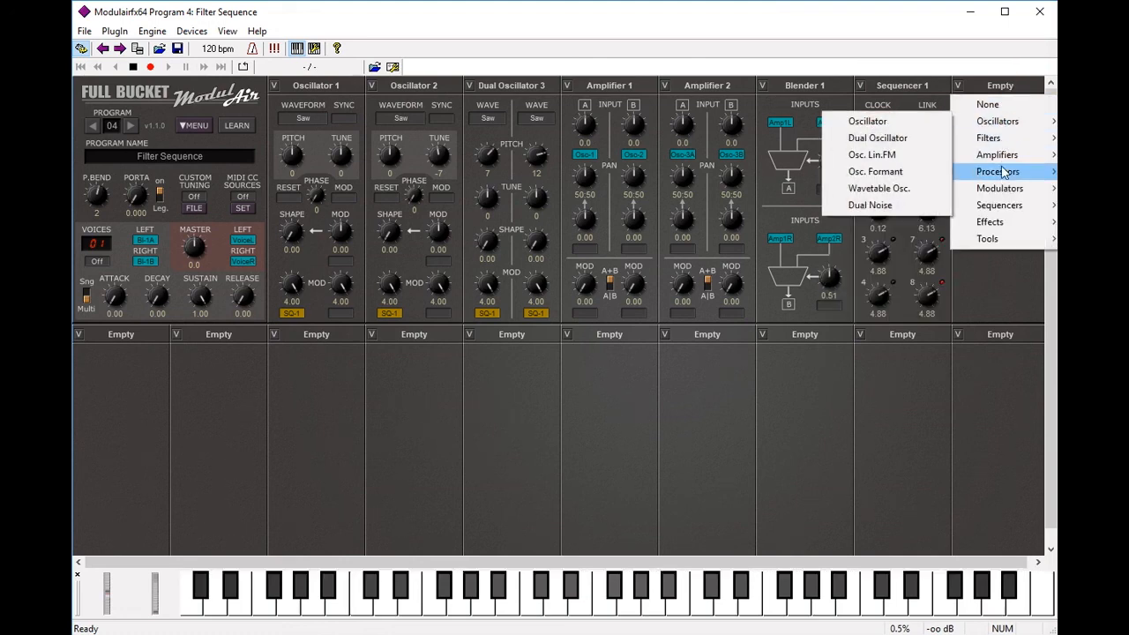
Step: Put Dual LFO 1 into the eighth slot, the last empty one in the top row
{"action": "mouse_move", "coordinate": [1008, 190]}
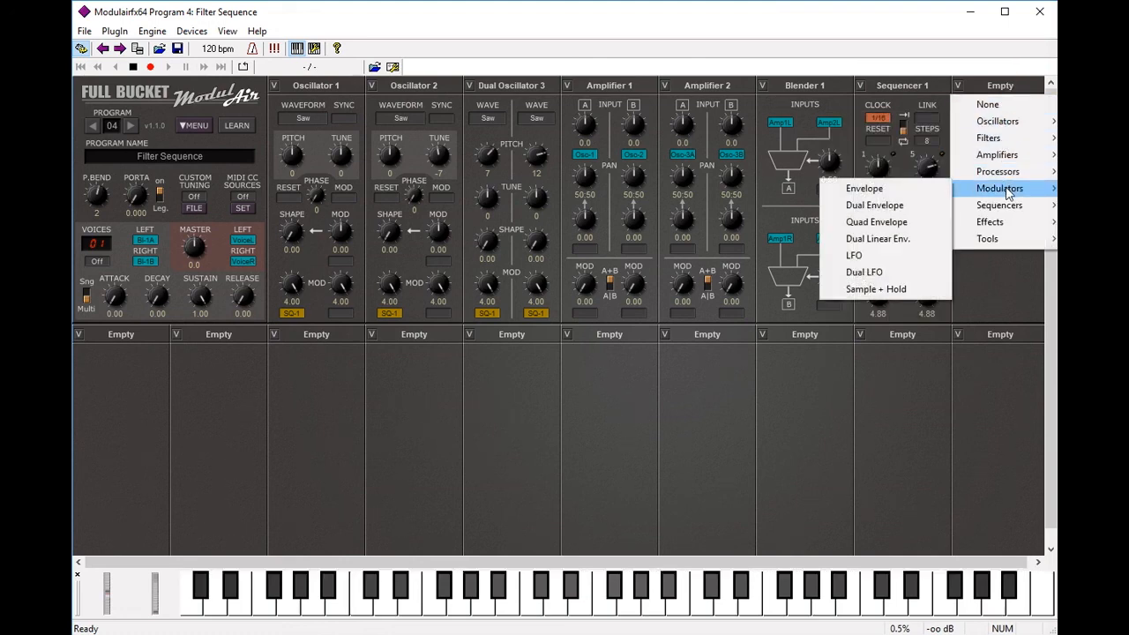
{"action": "left_click", "coordinate": [888, 273]}
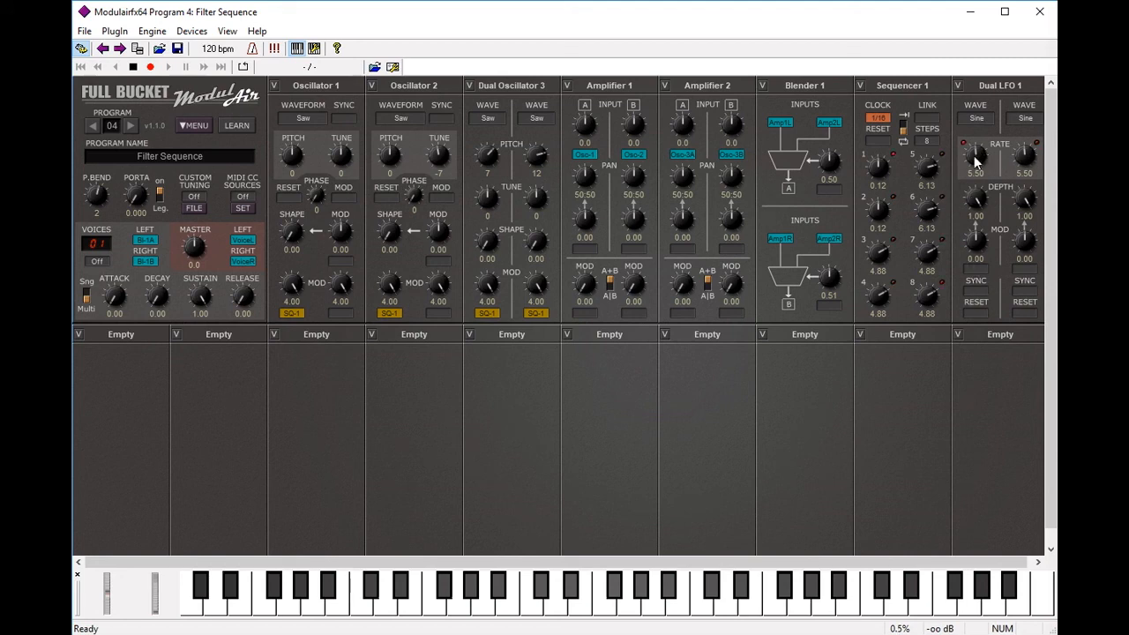
Step: Change the SYNC of both Dual LFO 1 waves to 1/16
{"action": "left_click", "coordinate": [978, 292]}
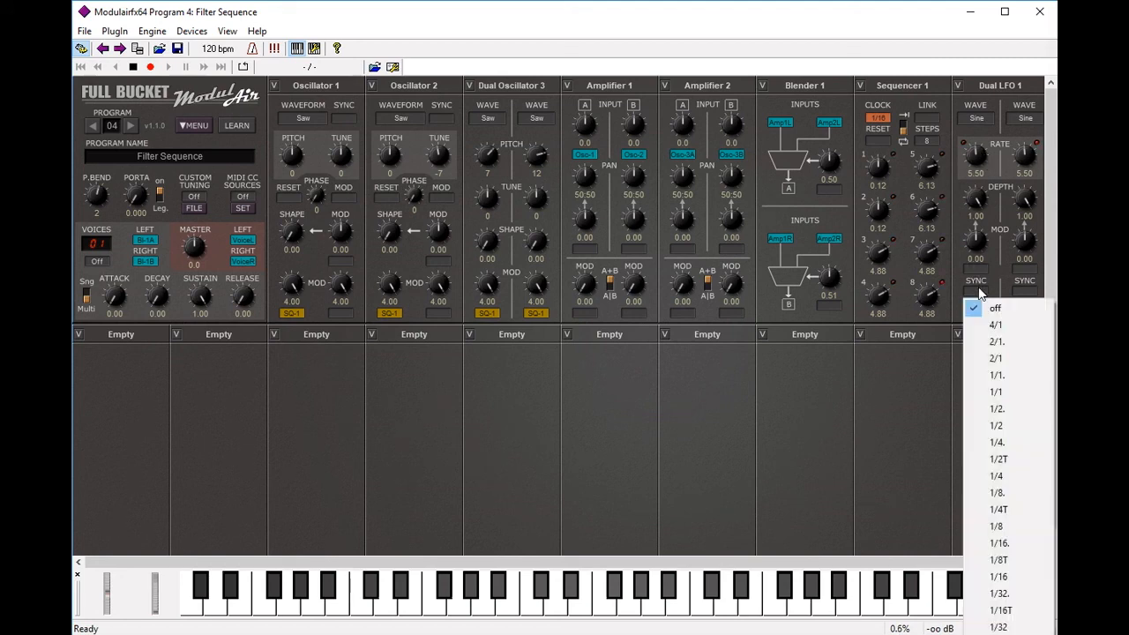
{"action": "left_click", "coordinate": [1020, 587]}
{"action": "left_click", "coordinate": [1027, 294]}
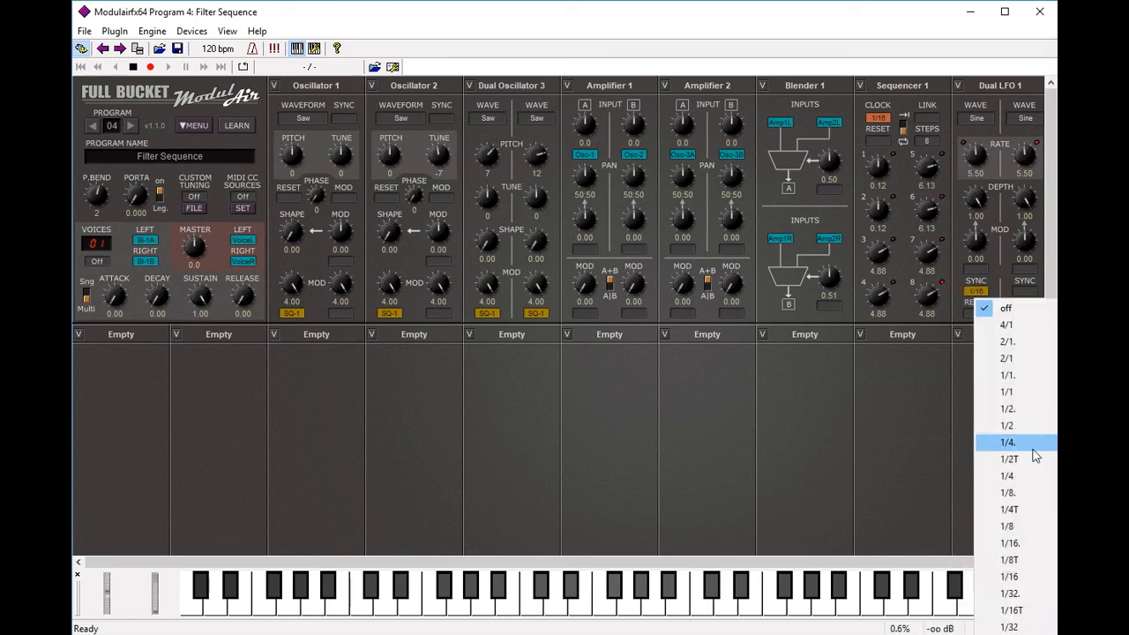
{"action": "left_click", "coordinate": [1011, 577]}
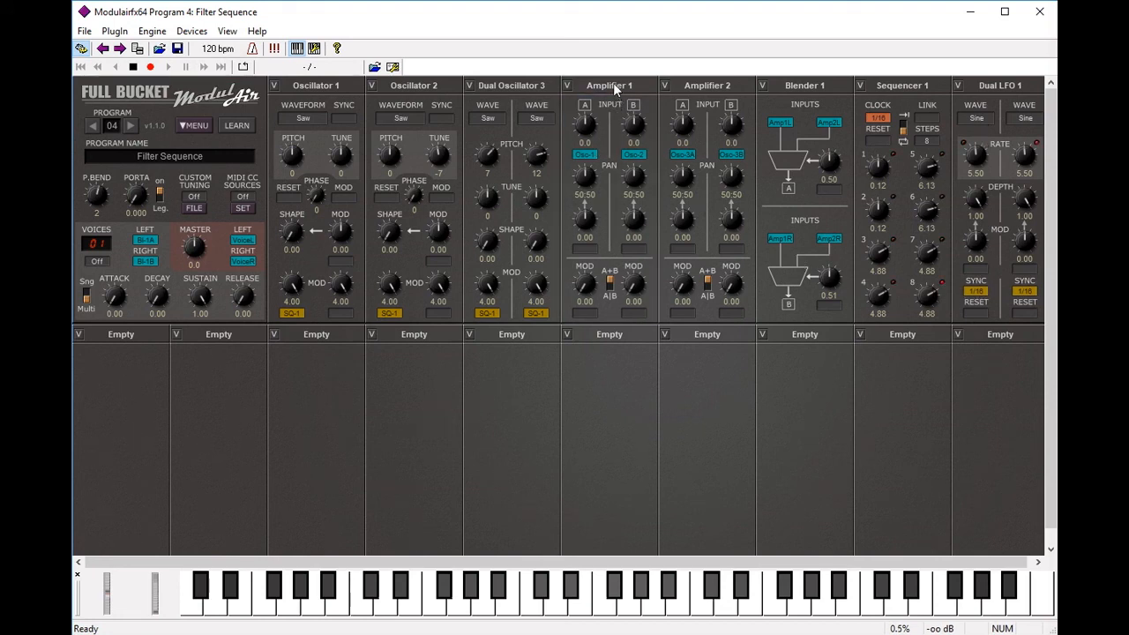
Step: Set both of Amplifier 1's modulation sources to Dual LFO 1 A (positive)
{"action": "left_click", "coordinate": [587, 317]}
{"action": "mouse_move", "coordinate": [623, 365]}
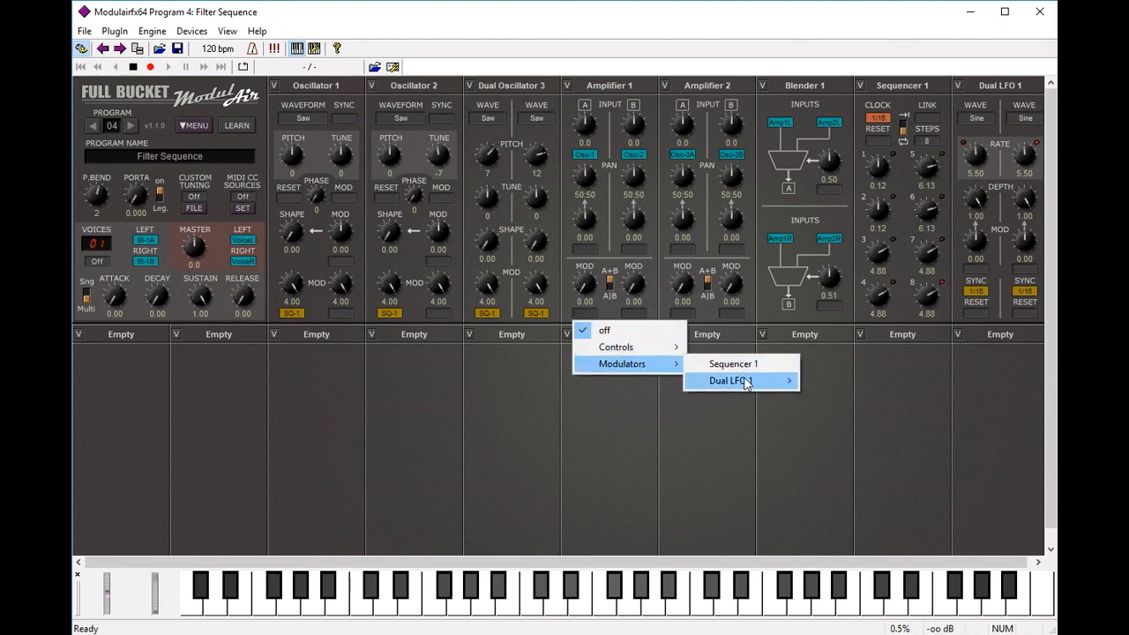
{"action": "mouse_move", "coordinate": [748, 383]}
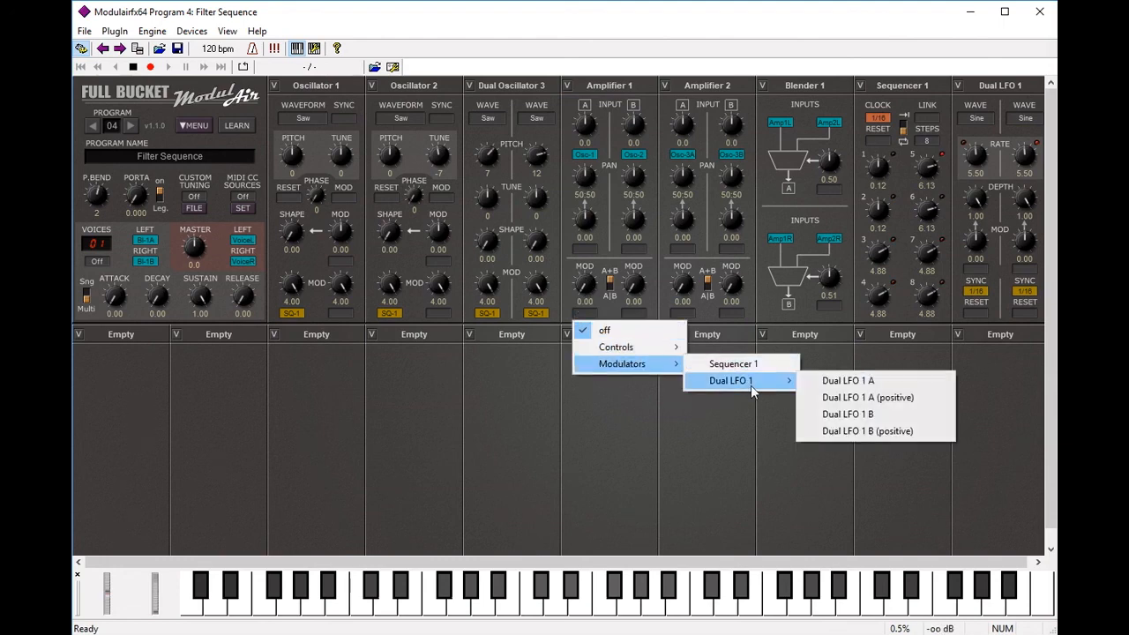
{"action": "left_click", "coordinate": [867, 398]}
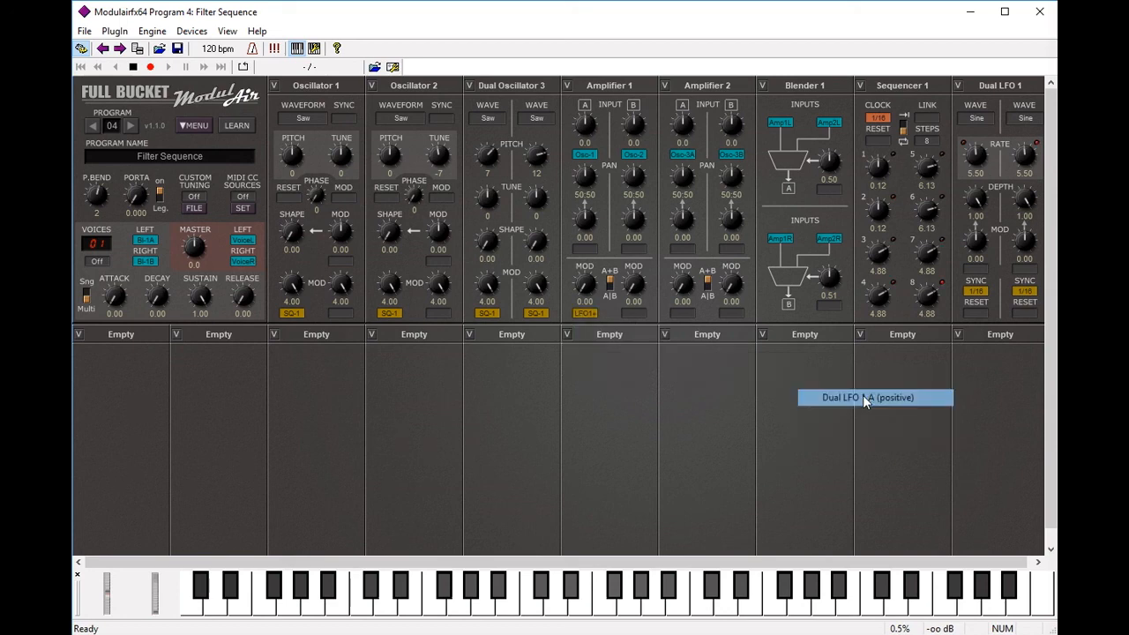
{"action": "left_click", "coordinate": [637, 319]}
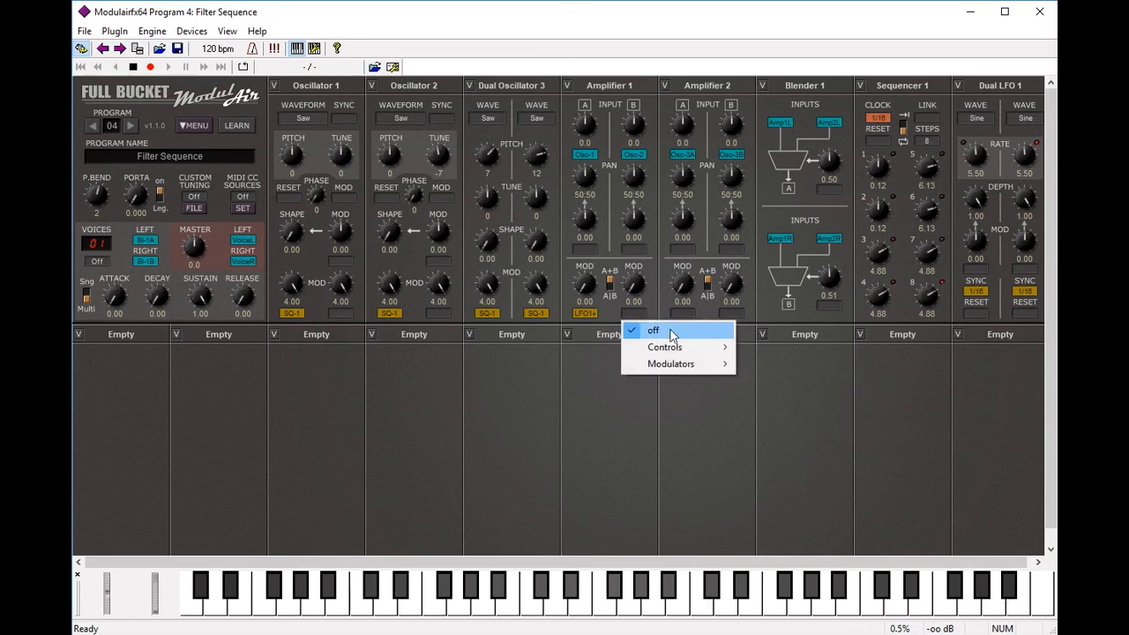
{"action": "mouse_move", "coordinate": [709, 369]}
{"action": "mouse_move", "coordinate": [788, 380]}
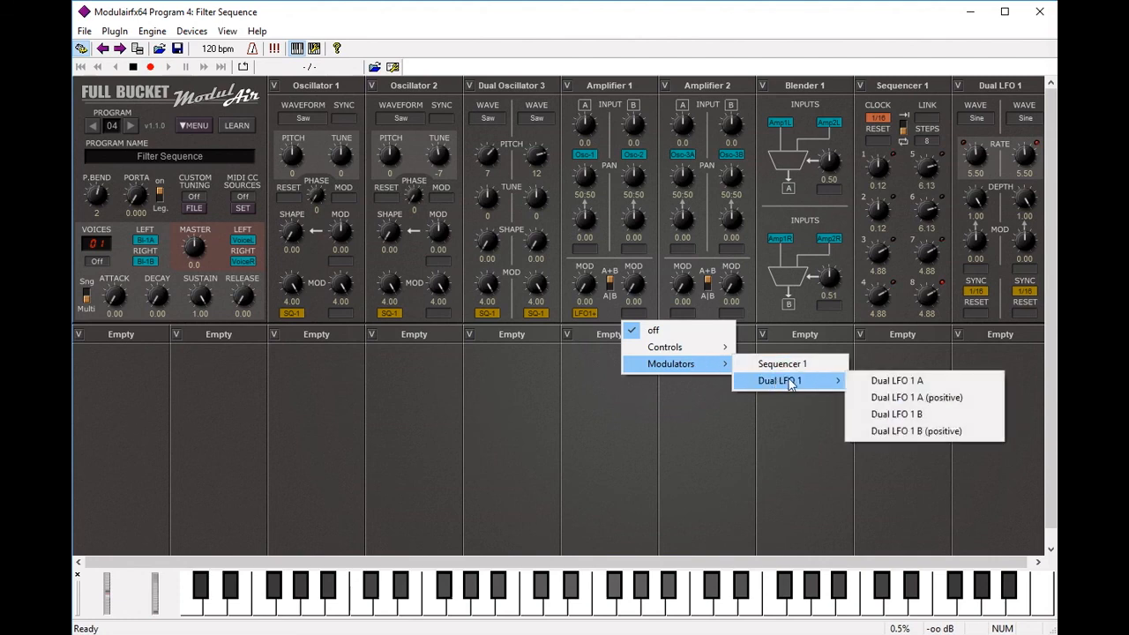
{"action": "left_click", "coordinate": [911, 397]}
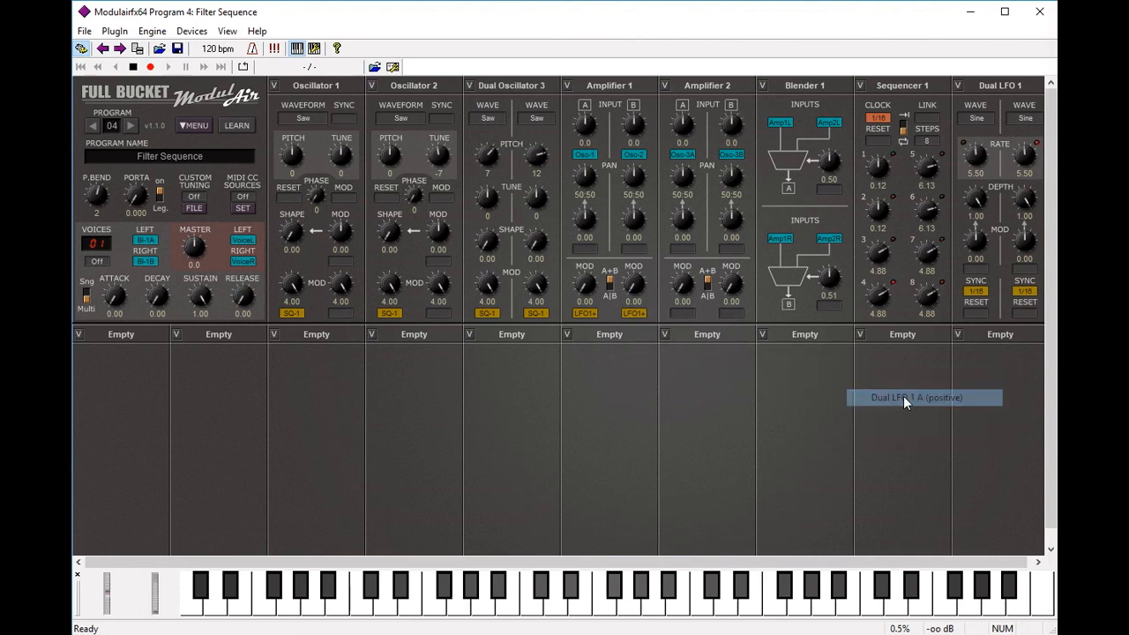
Step: Route Dual LFO 1 A (positive) to Amplifier 2's first modulation input
{"action": "left_click", "coordinate": [693, 316]}
{"action": "mouse_move", "coordinate": [722, 369]}
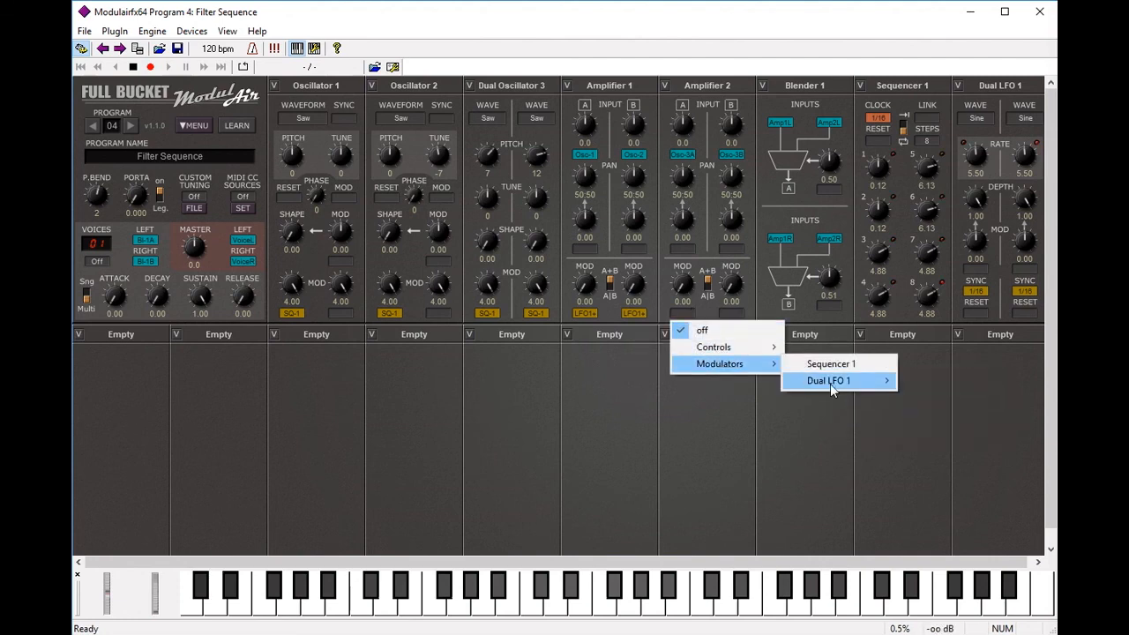
{"action": "mouse_move", "coordinate": [830, 384]}
{"action": "left_click", "coordinate": [945, 399]}
{"action": "left_click", "coordinate": [741, 317]}
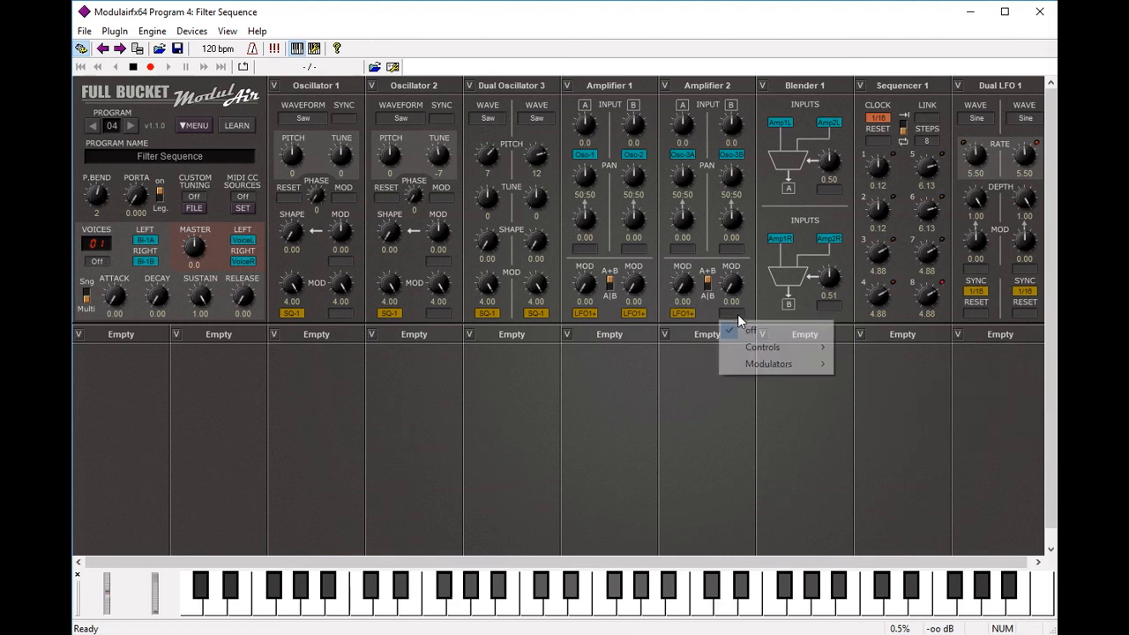
Step: Assign Dual LFO 1 A (positive) to Amplifier 2's second modulation input
{"action": "mouse_move", "coordinate": [768, 369]}
{"action": "mouse_move", "coordinate": [877, 381]}
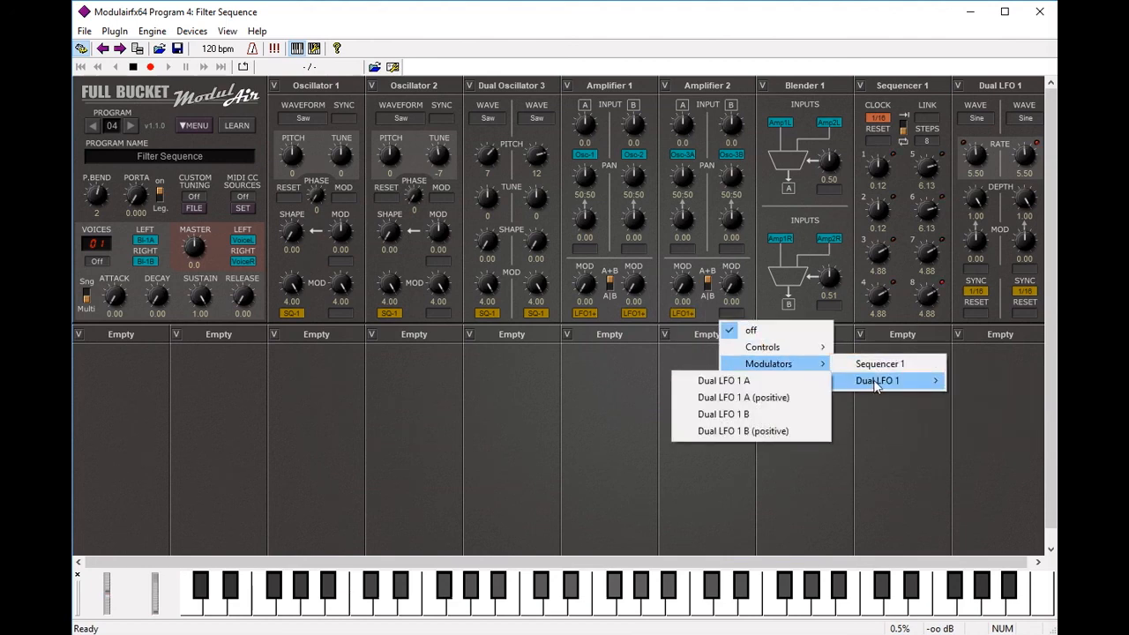
{"action": "left_click", "coordinate": [758, 400]}
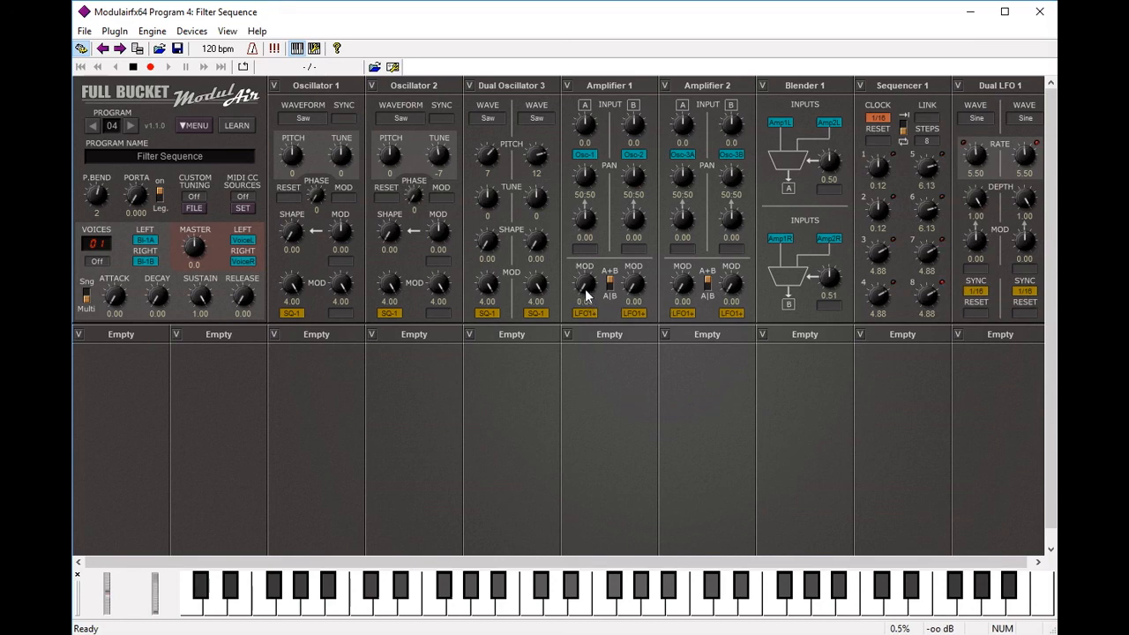
Step: Raise Amplifier 1's two modulation depths to 1.00 and play notes to test the gating
{"action": "left_click_drag", "start_coordinate": [586, 295], "coordinate": [590, 244]}
{"action": "left_click_drag", "start_coordinate": [635, 293], "coordinate": [743, 254]}
{"action": "left_click", "coordinate": [266, 612]}
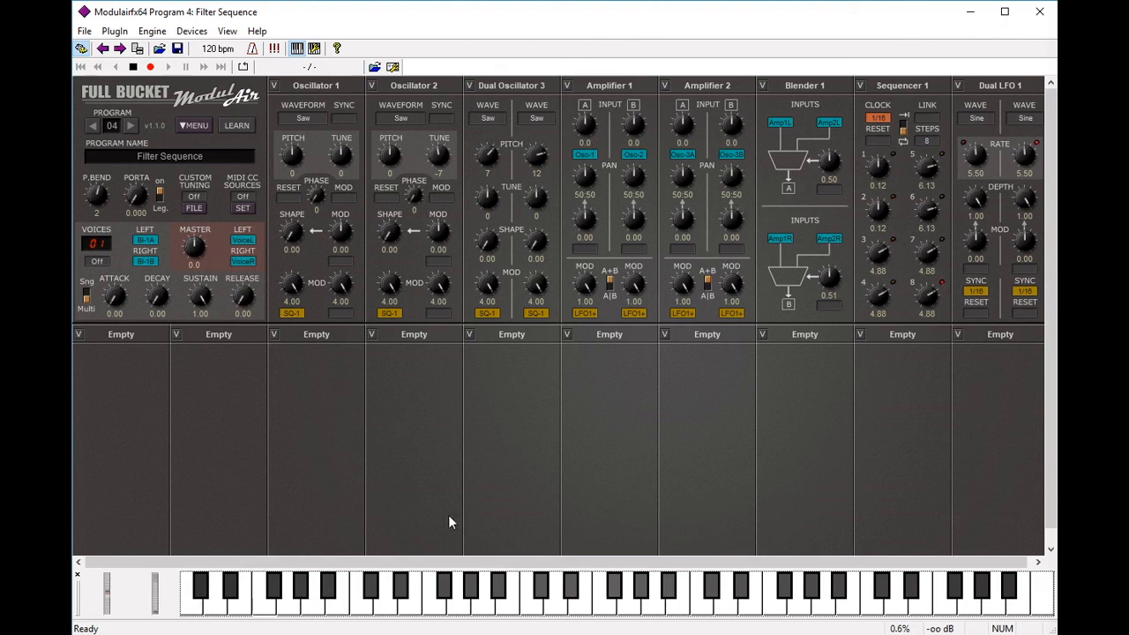
{"action": "left_click", "coordinate": [263, 609]}
Step: Switch Dual LFO 1's waveforms to Saw Dn and audition a note
{"action": "left_click", "coordinate": [1032, 119]}
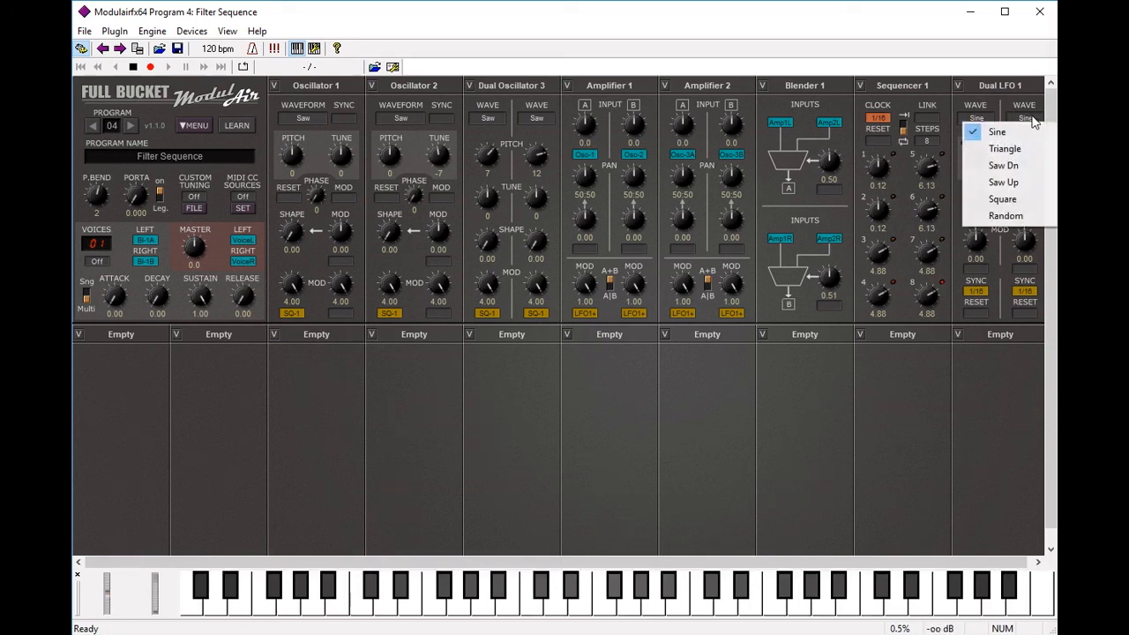
{"action": "left_click", "coordinate": [1015, 375]}
{"action": "left_click", "coordinate": [977, 119]}
{"action": "left_click", "coordinate": [997, 169]}
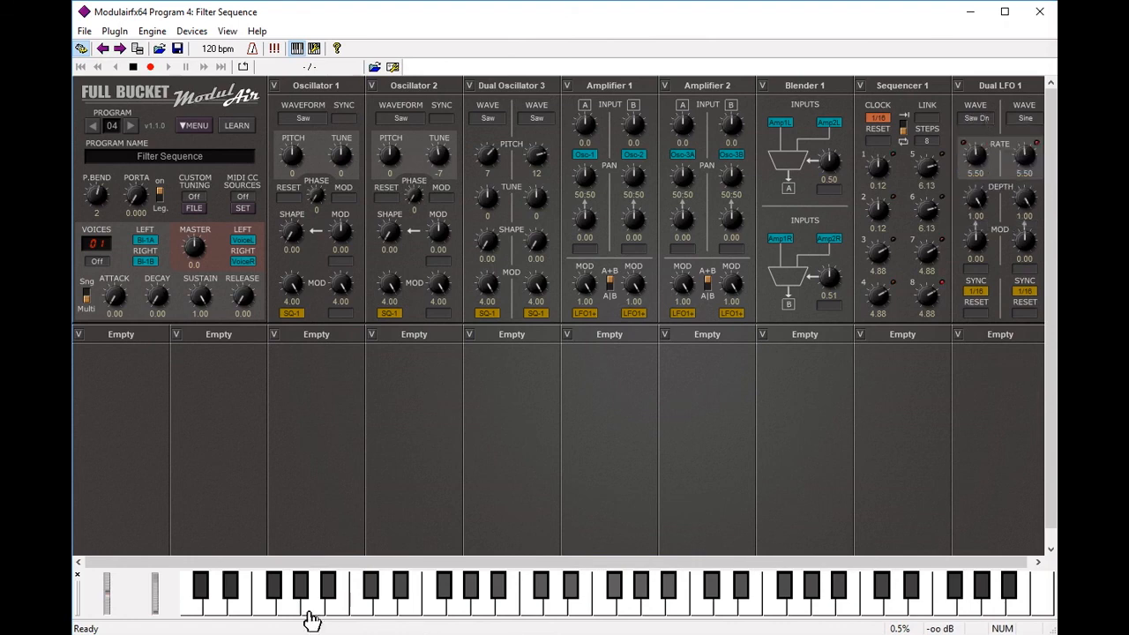
{"action": "left_click", "coordinate": [265, 610]}
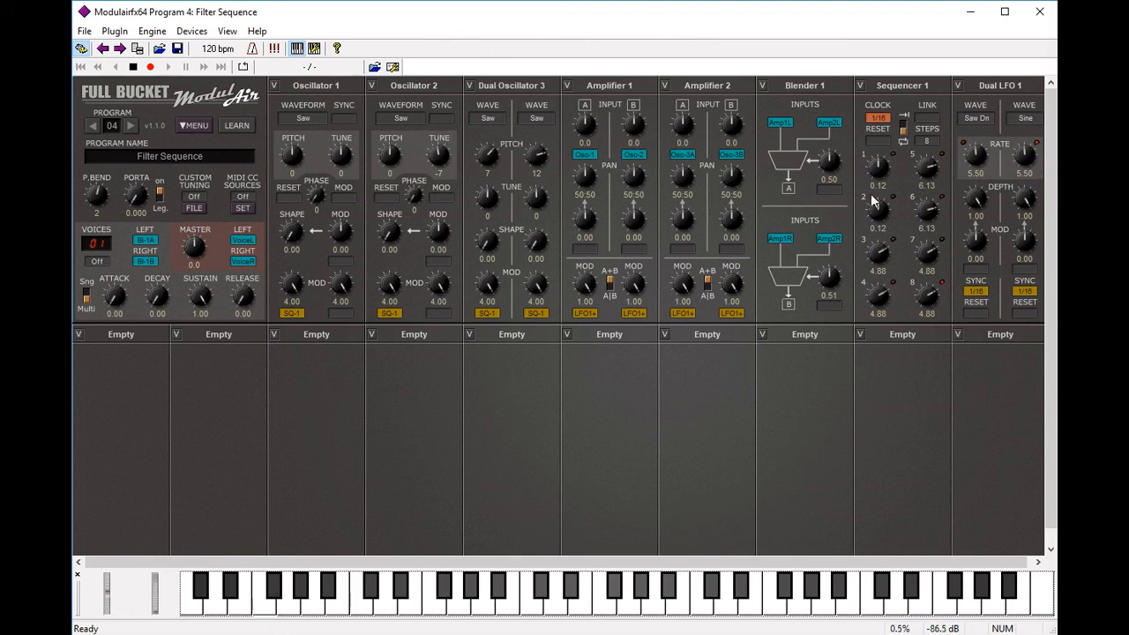
Step: Set Dual LFO 1's first wave to Sine and its second wave to Saw Dn
{"action": "left_click", "coordinate": [983, 119]}
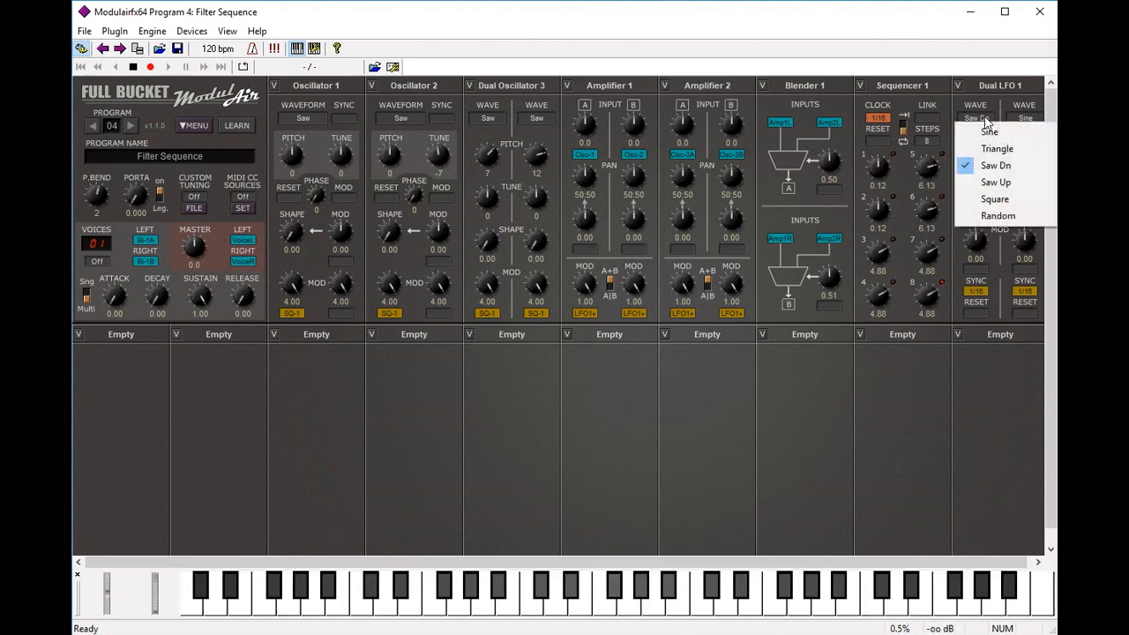
{"action": "left_click", "coordinate": [989, 131]}
{"action": "left_click", "coordinate": [1026, 119]}
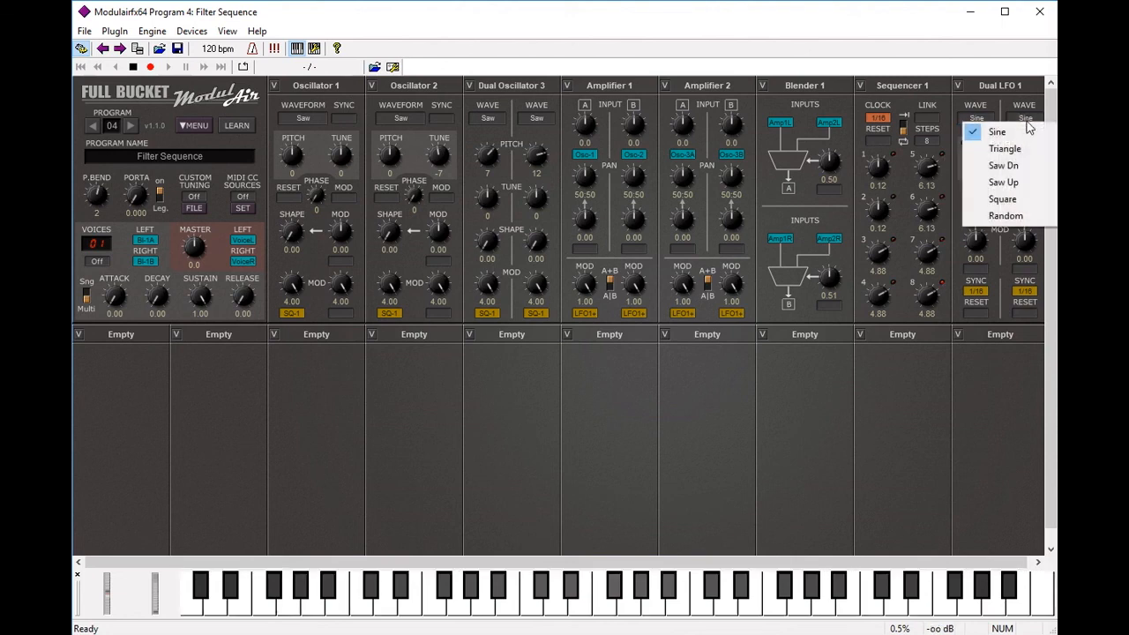
{"action": "left_click", "coordinate": [1009, 163]}
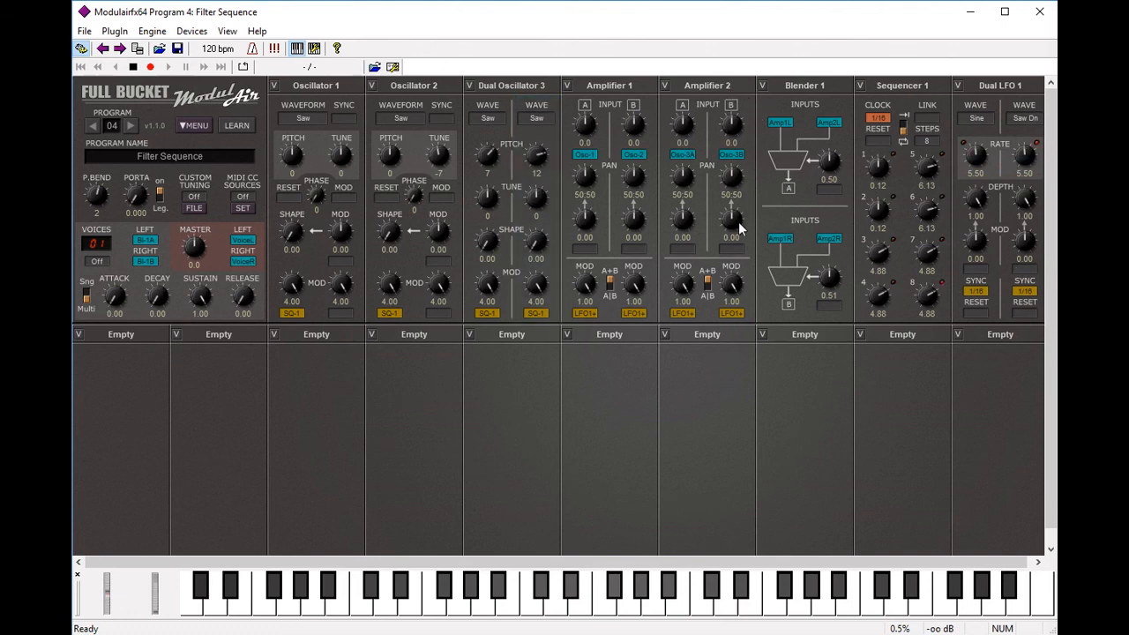
Step: Switch Amplifier 2's LFO1+ modulation source to Dual LFO 1 B (positive) and audition a note
{"action": "left_click", "coordinate": [734, 316]}
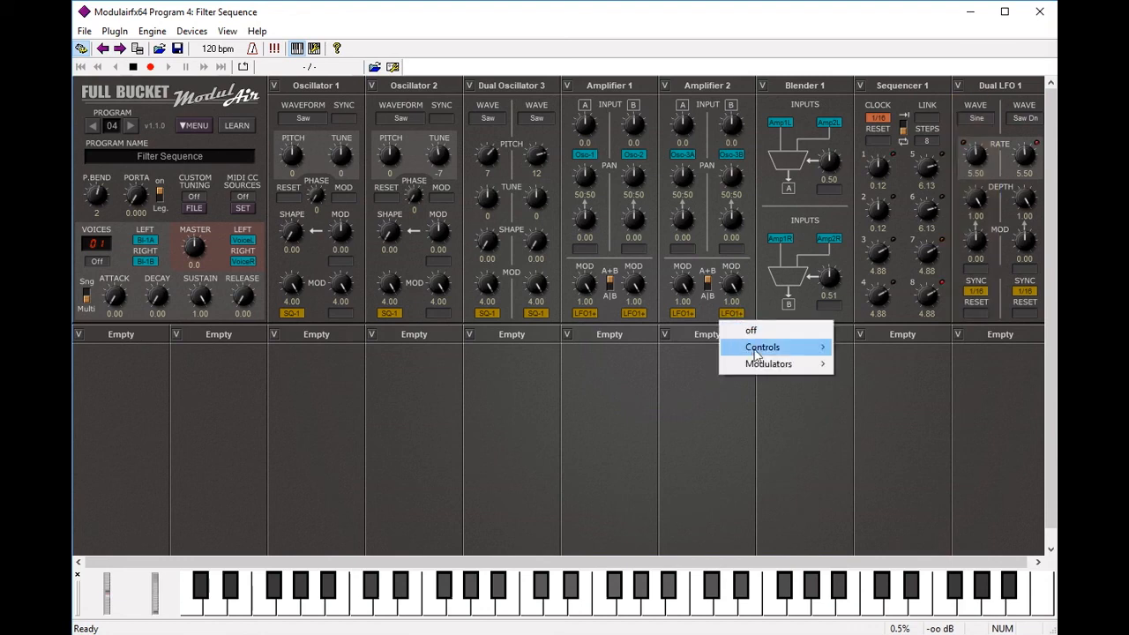
{"action": "mouse_move", "coordinate": [765, 371]}
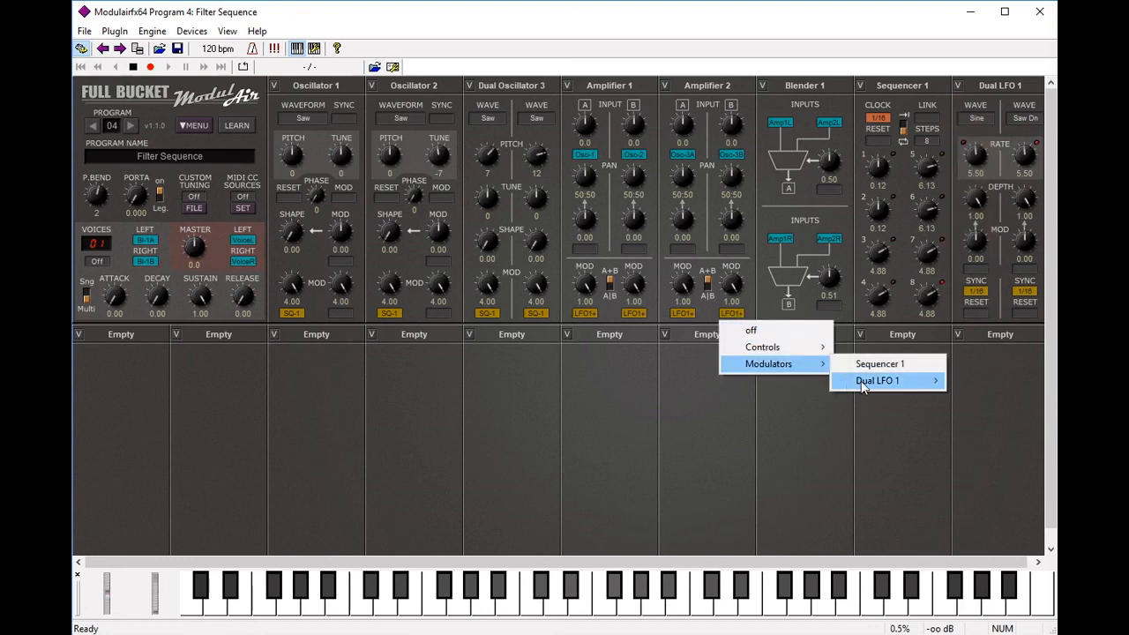
{"action": "mouse_move", "coordinate": [863, 387]}
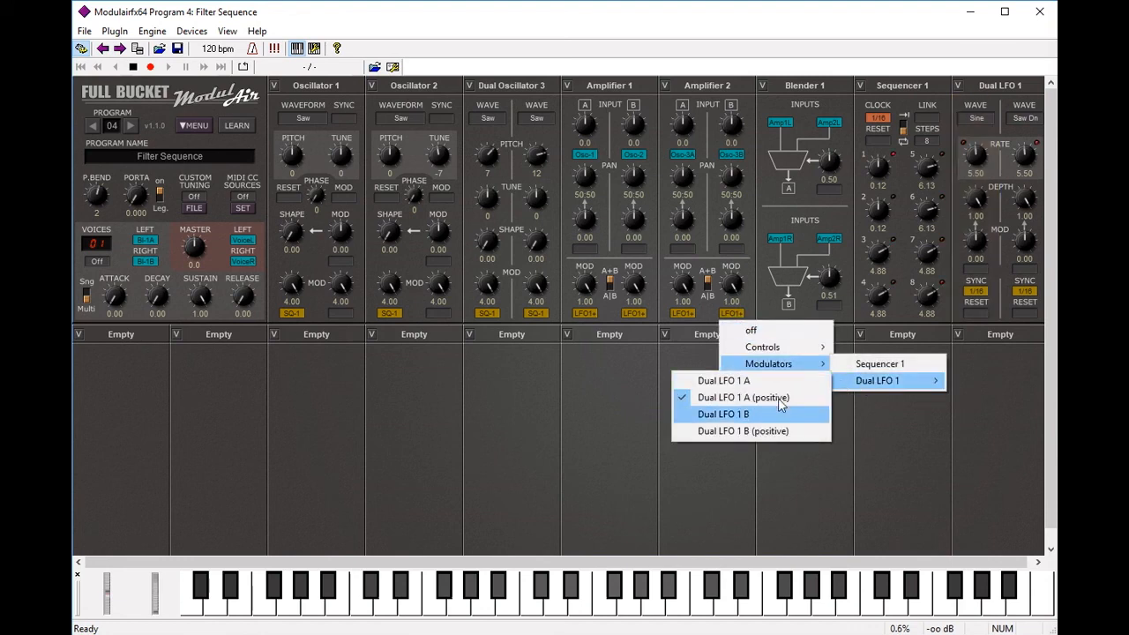
{"action": "left_click", "coordinate": [770, 432]}
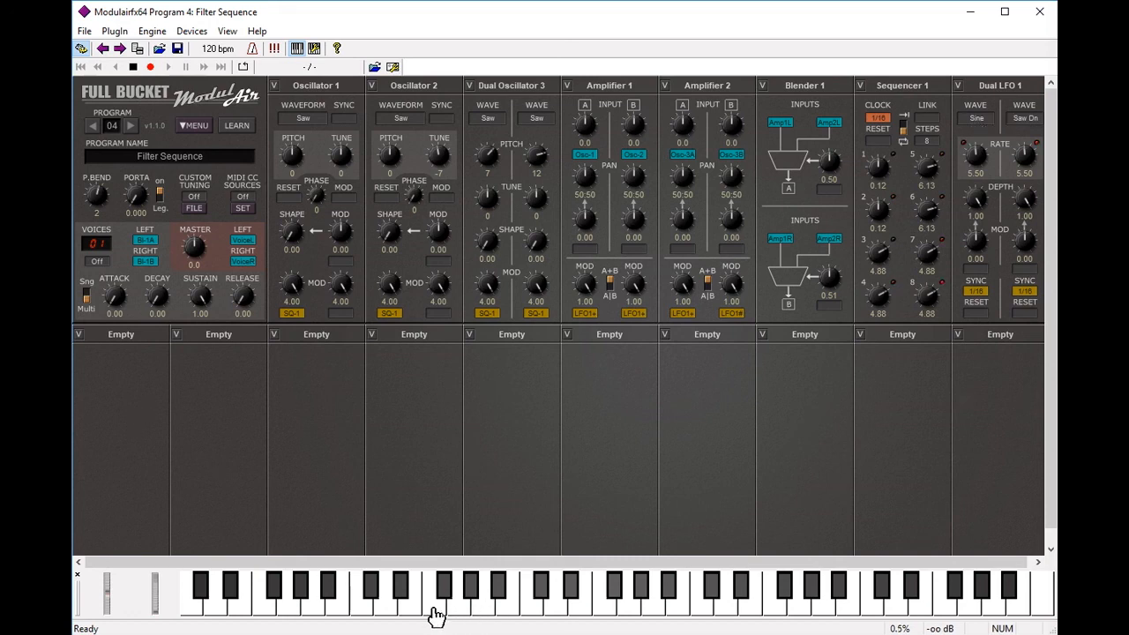
{"action": "left_click", "coordinate": [261, 613]}
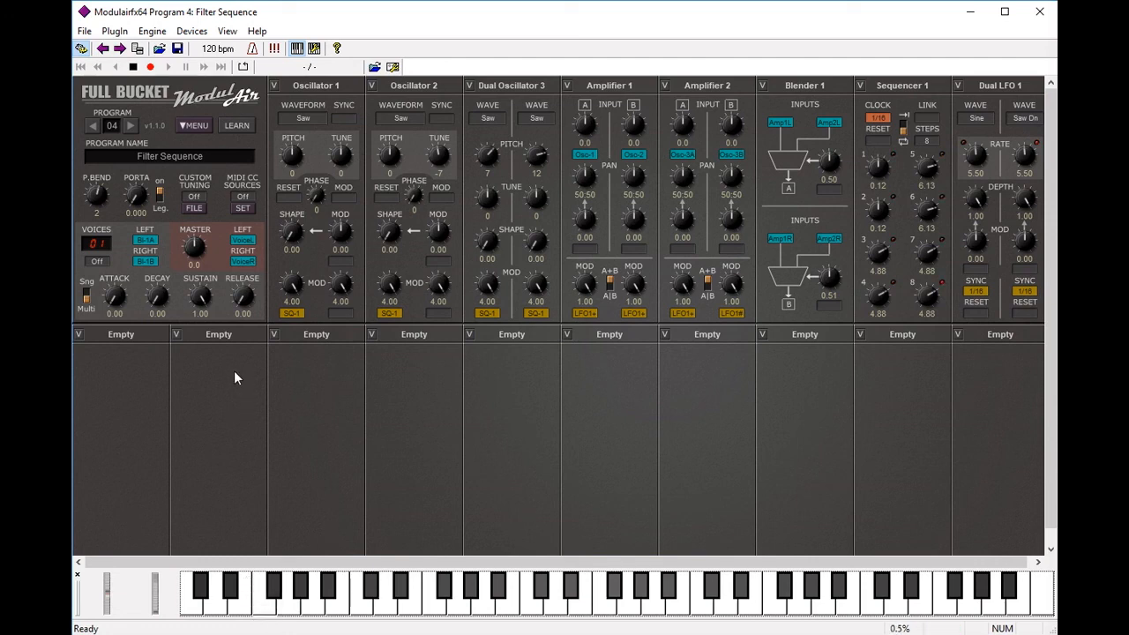
Step: Add a Reverb module to the first empty slot
{"action": "left_click", "coordinate": [122, 338]}
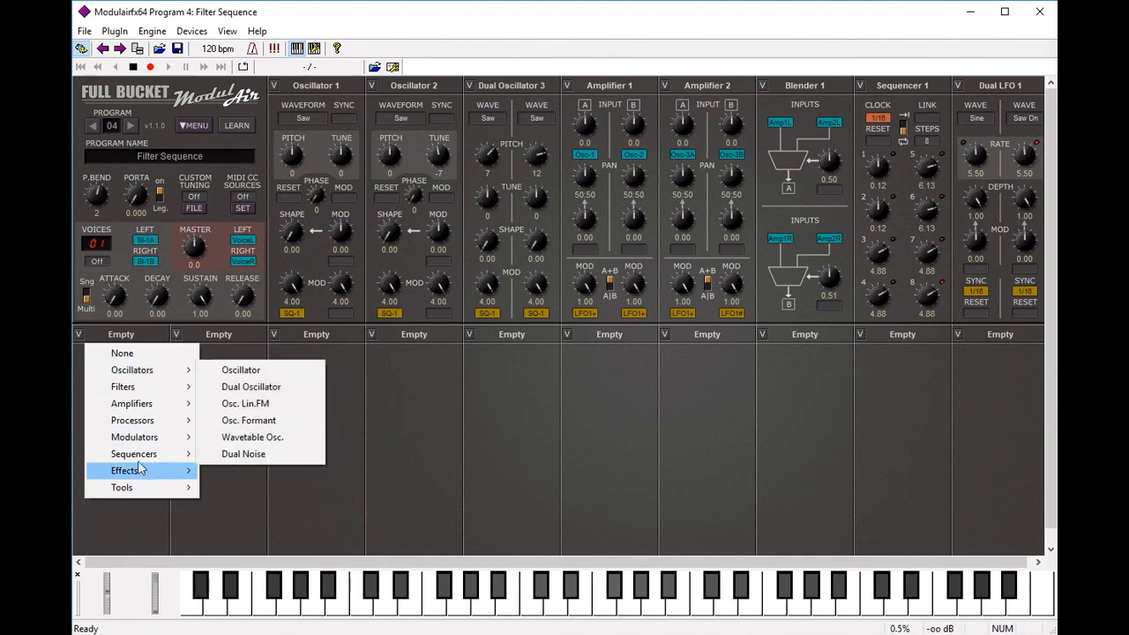
{"action": "mouse_move", "coordinate": [141, 470]}
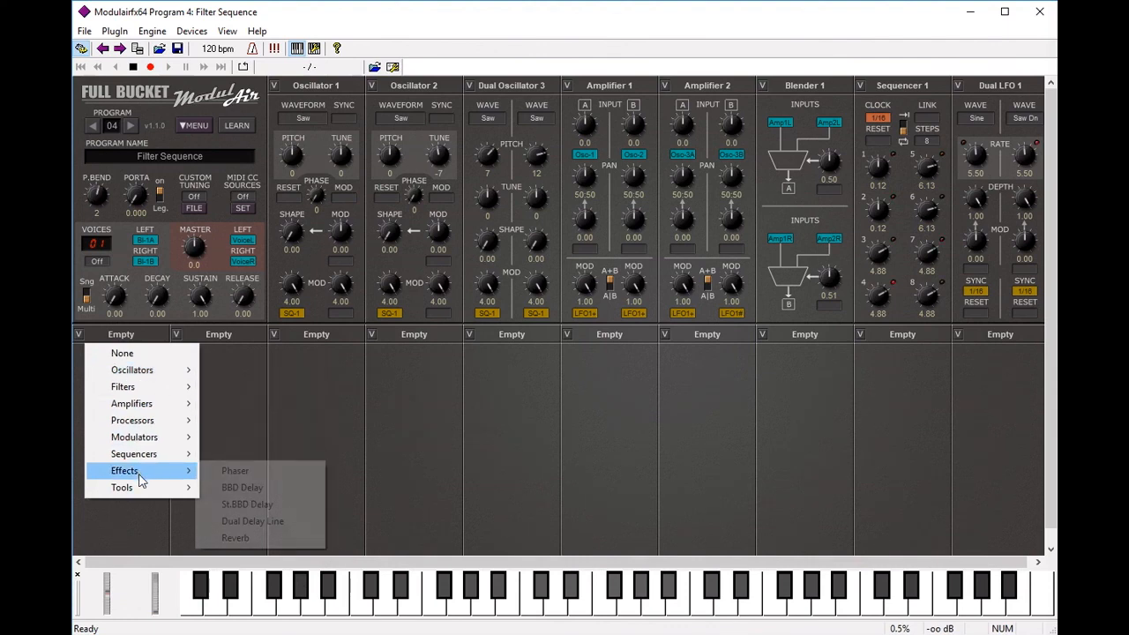
{"action": "left_click", "coordinate": [235, 538]}
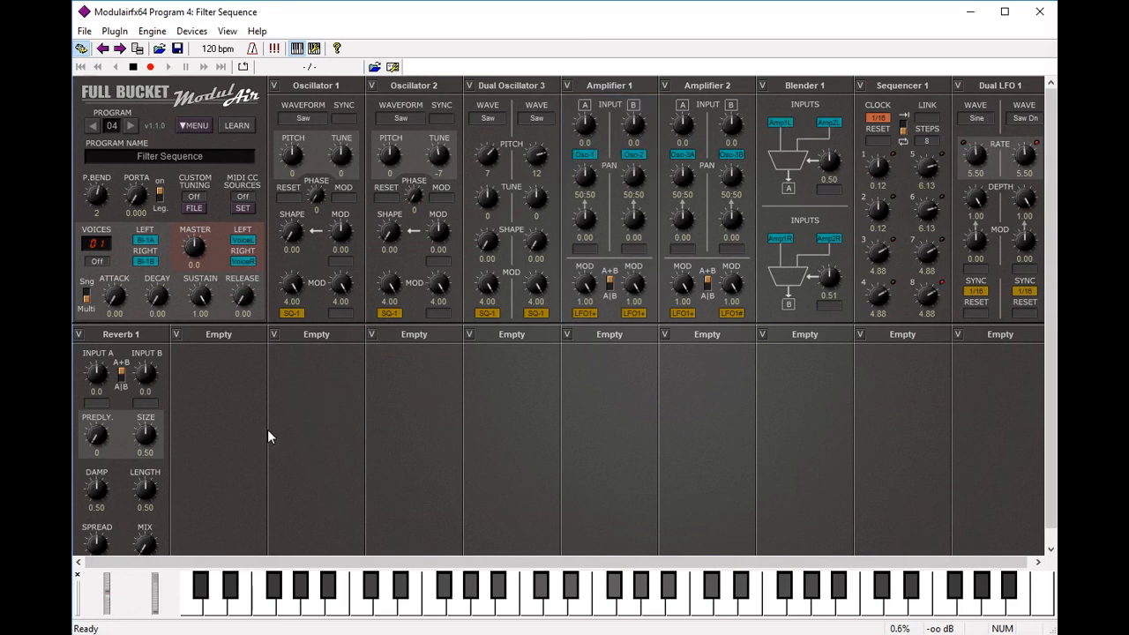
Step: Feed Blender 1 A into Reverb 1's Input A and Blender 1 B into Input B
{"action": "left_click", "coordinate": [97, 410]}
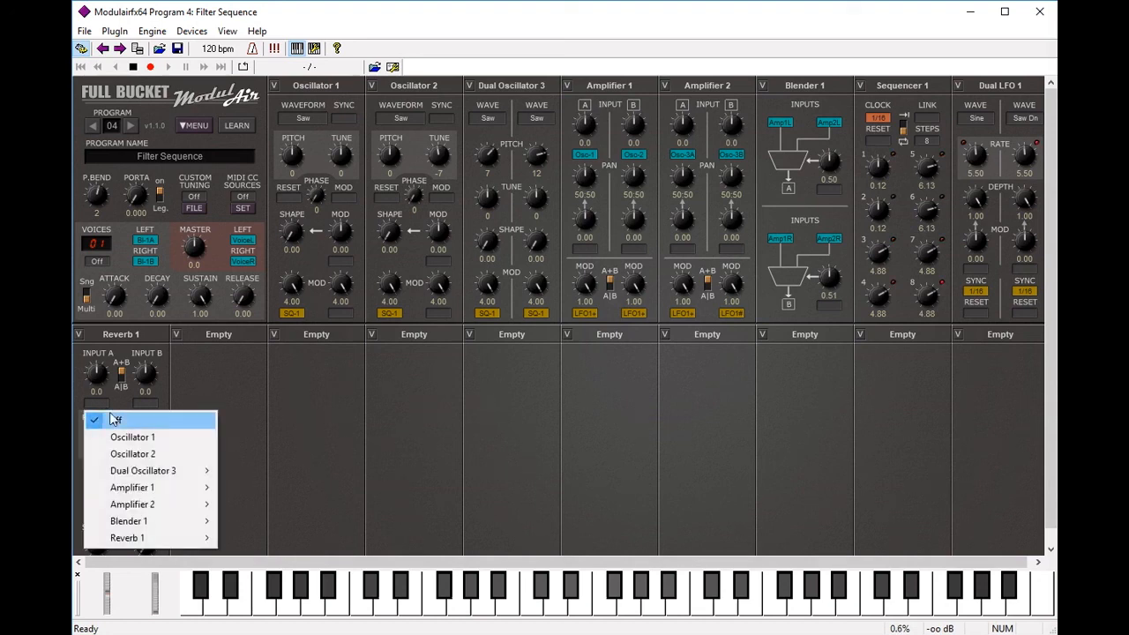
{"action": "mouse_move", "coordinate": [136, 521]}
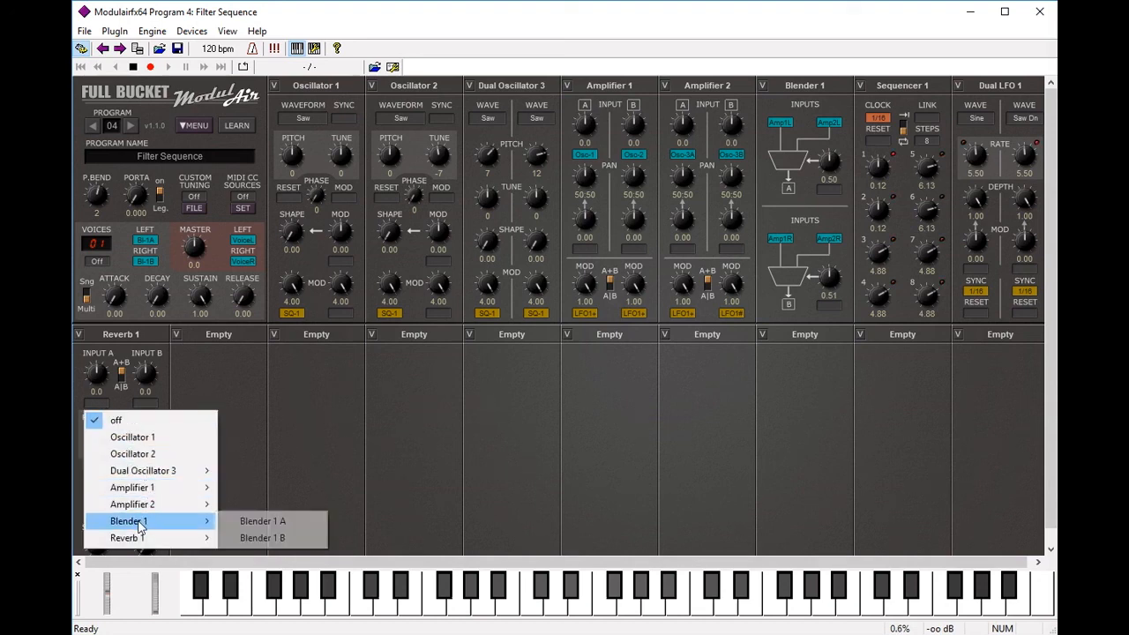
{"action": "left_click", "coordinate": [265, 520]}
{"action": "left_click", "coordinate": [145, 404]}
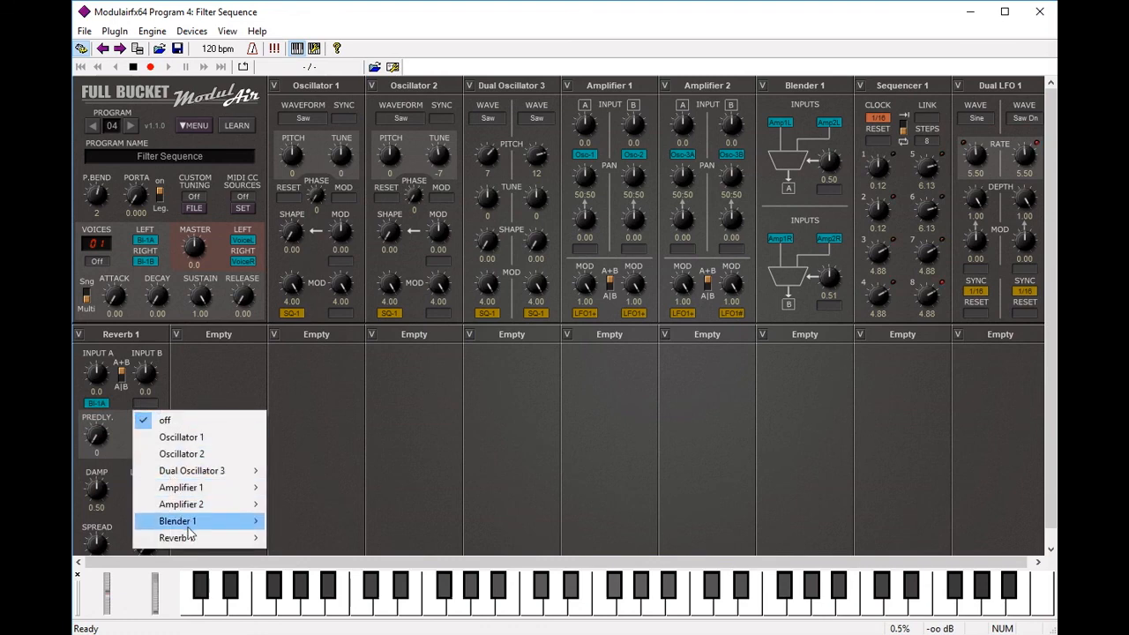
{"action": "mouse_move", "coordinate": [188, 527]}
{"action": "left_click", "coordinate": [311, 538]}
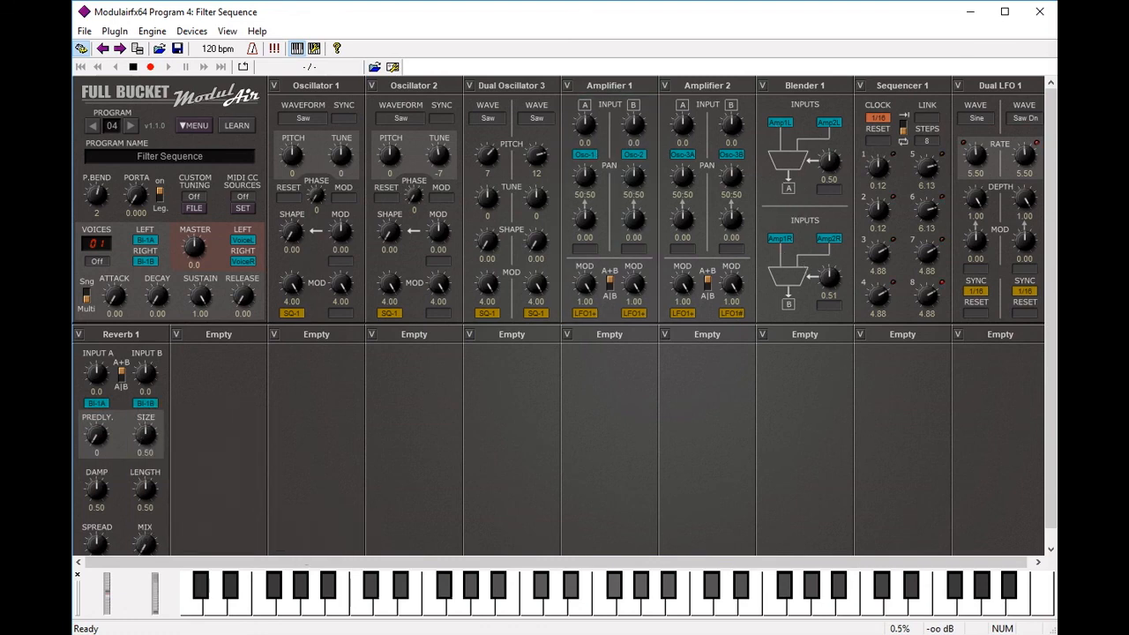
Step: Feed master LEFT from Reverb 1 Left and RIGHT from Reverb 1 Right, then play notes to hear the reverb
{"action": "left_click", "coordinate": [145, 240]}
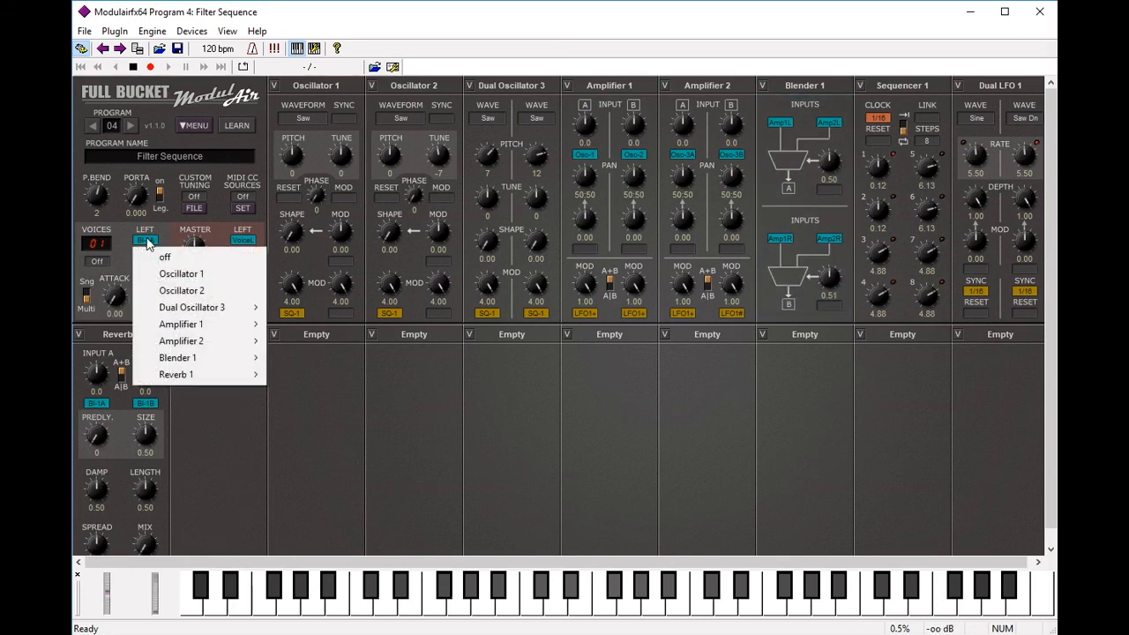
{"action": "mouse_move", "coordinate": [208, 374]}
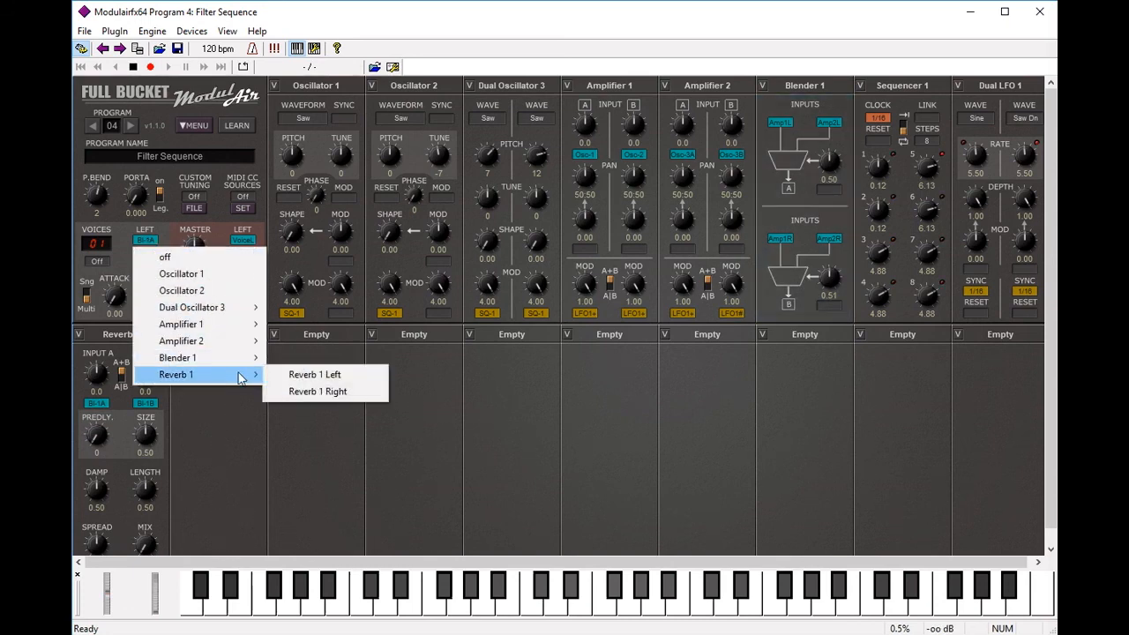
{"action": "left_click", "coordinate": [302, 376]}
{"action": "left_click", "coordinate": [145, 261]}
{"action": "mouse_move", "coordinate": [184, 402]}
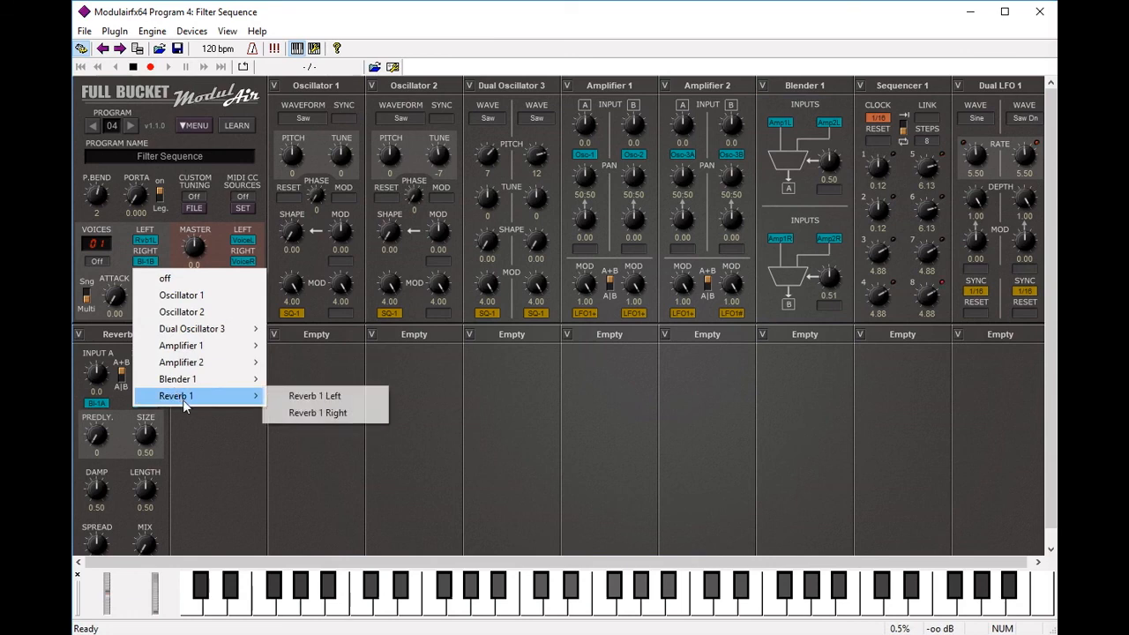
{"action": "left_click", "coordinate": [304, 413]}
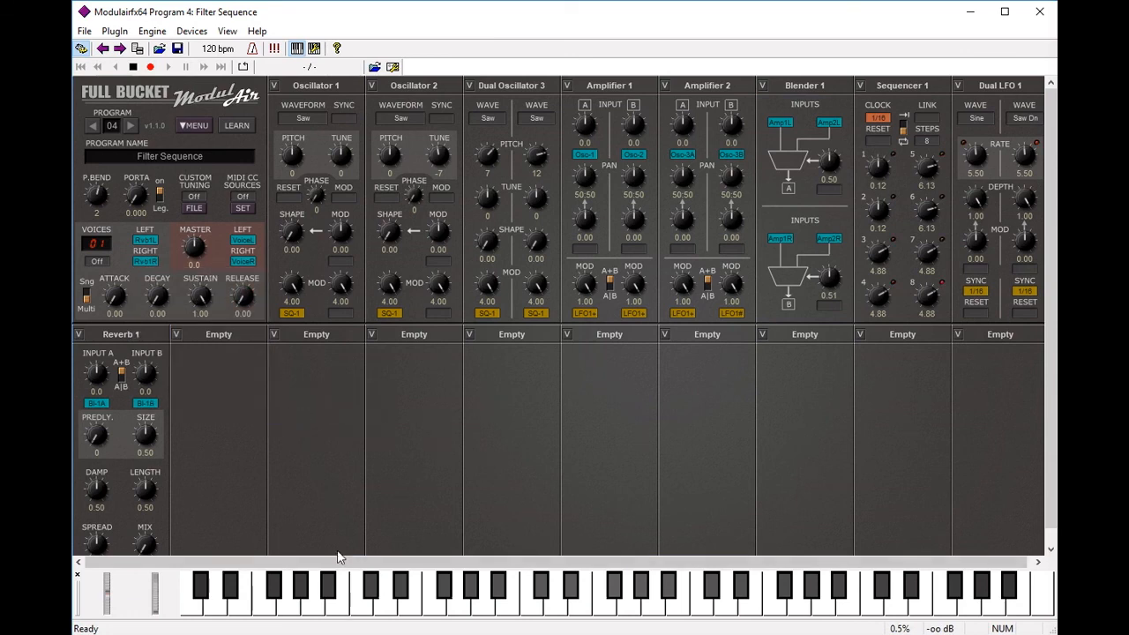
{"action": "left_click", "coordinate": [264, 614]}
{"action": "left_click", "coordinate": [266, 612]}
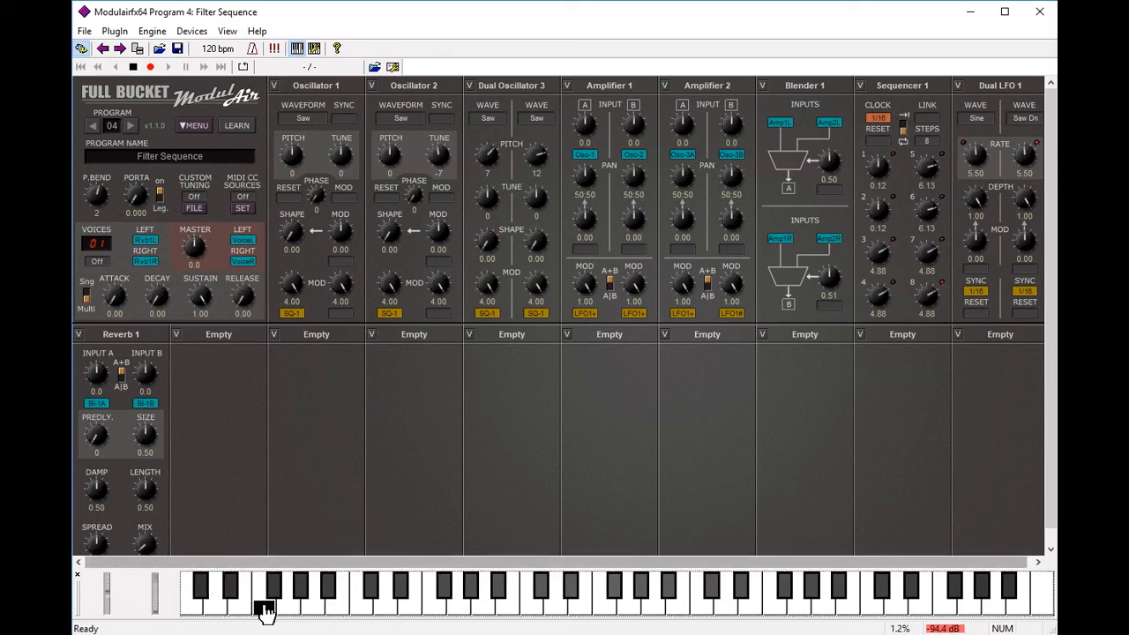